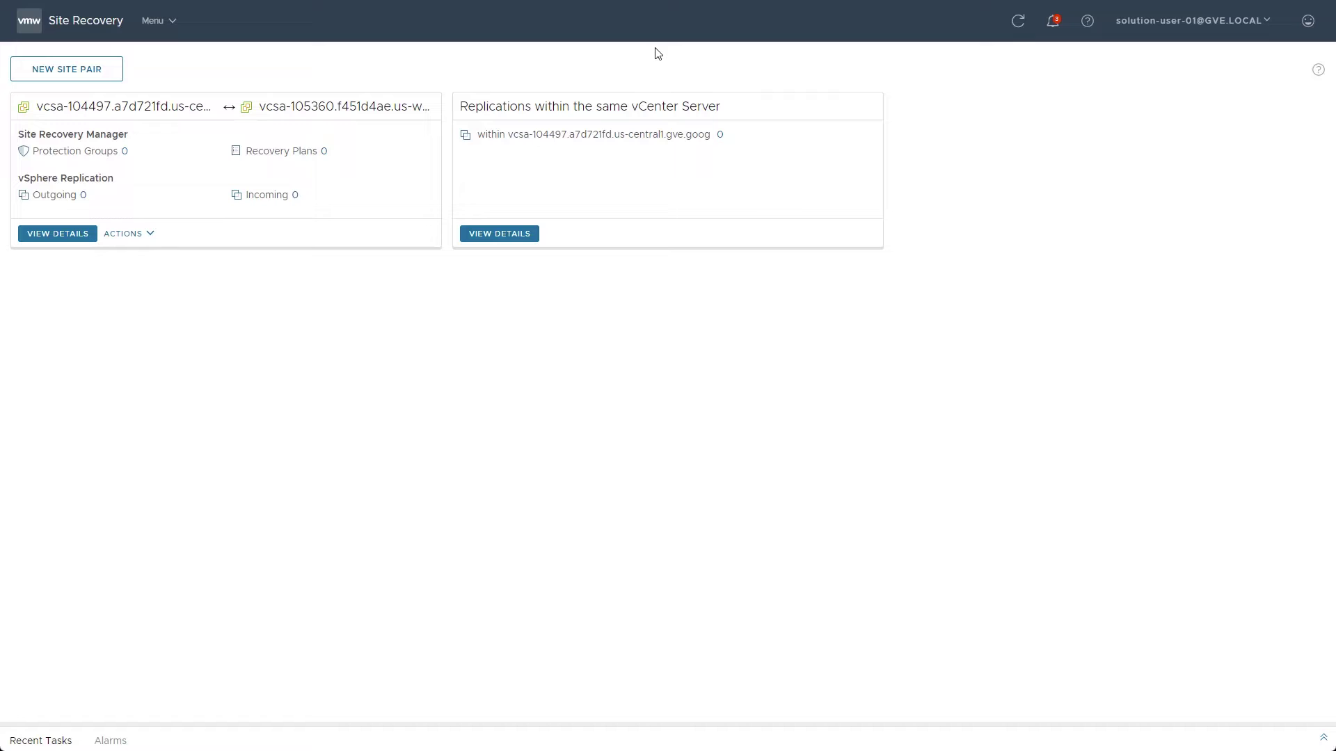
- Compare the embedded replication servers at us-west2 and us-central1, ending on us-central1 with Array Based Replication collapsed
left_click(49, 235)
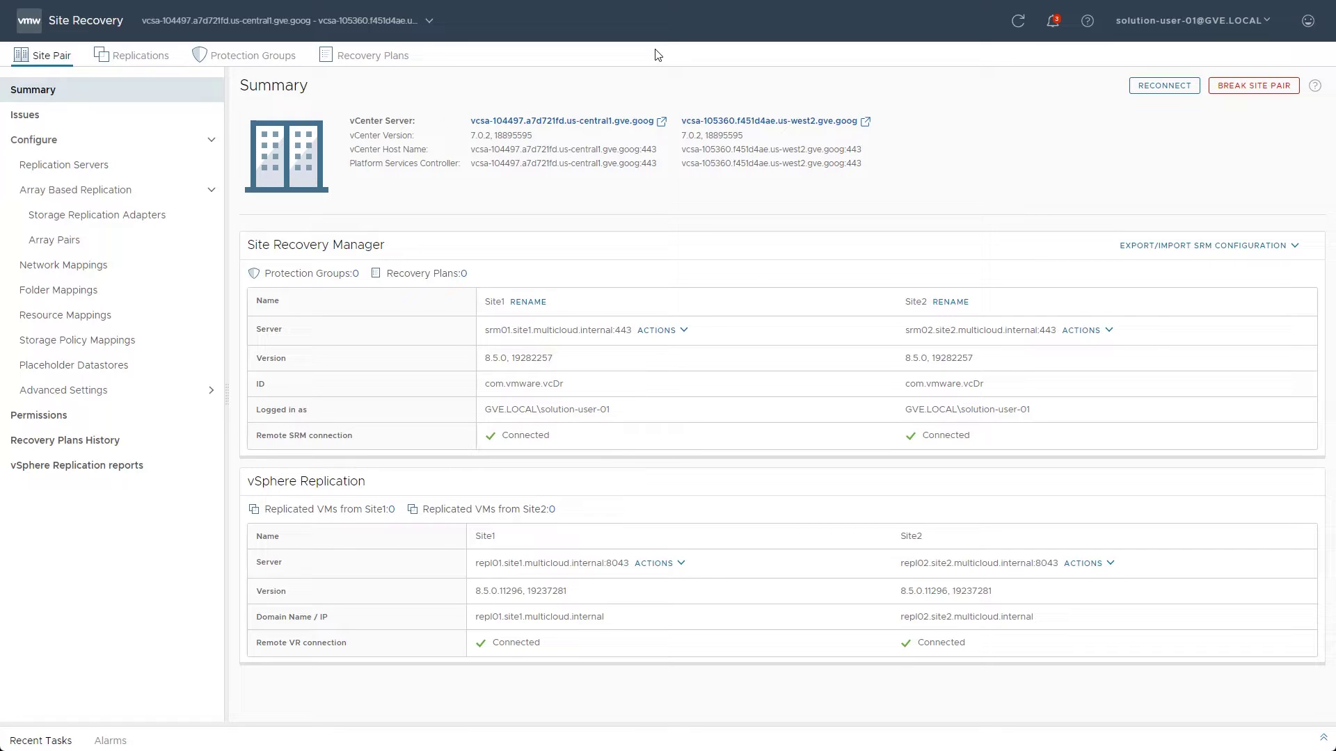
left_click(105, 167)
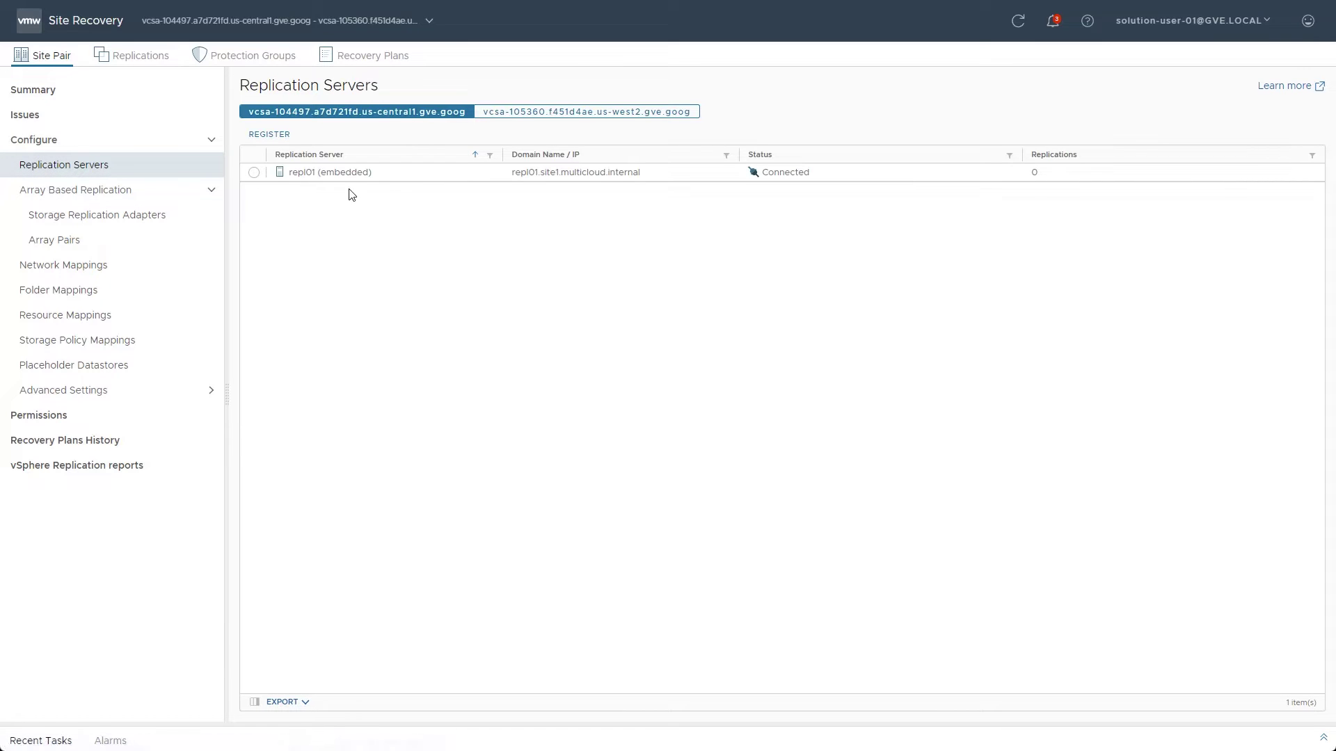
left_click(563, 116)
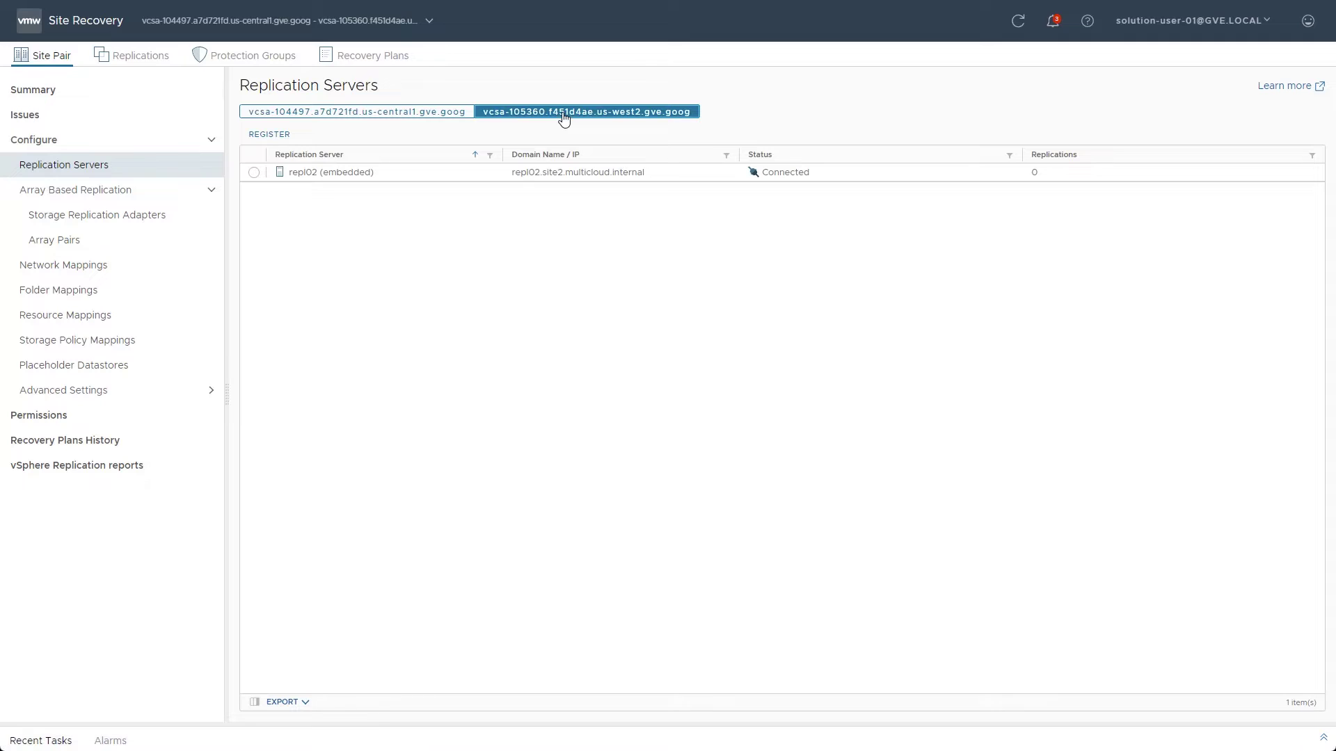
left_click(377, 116)
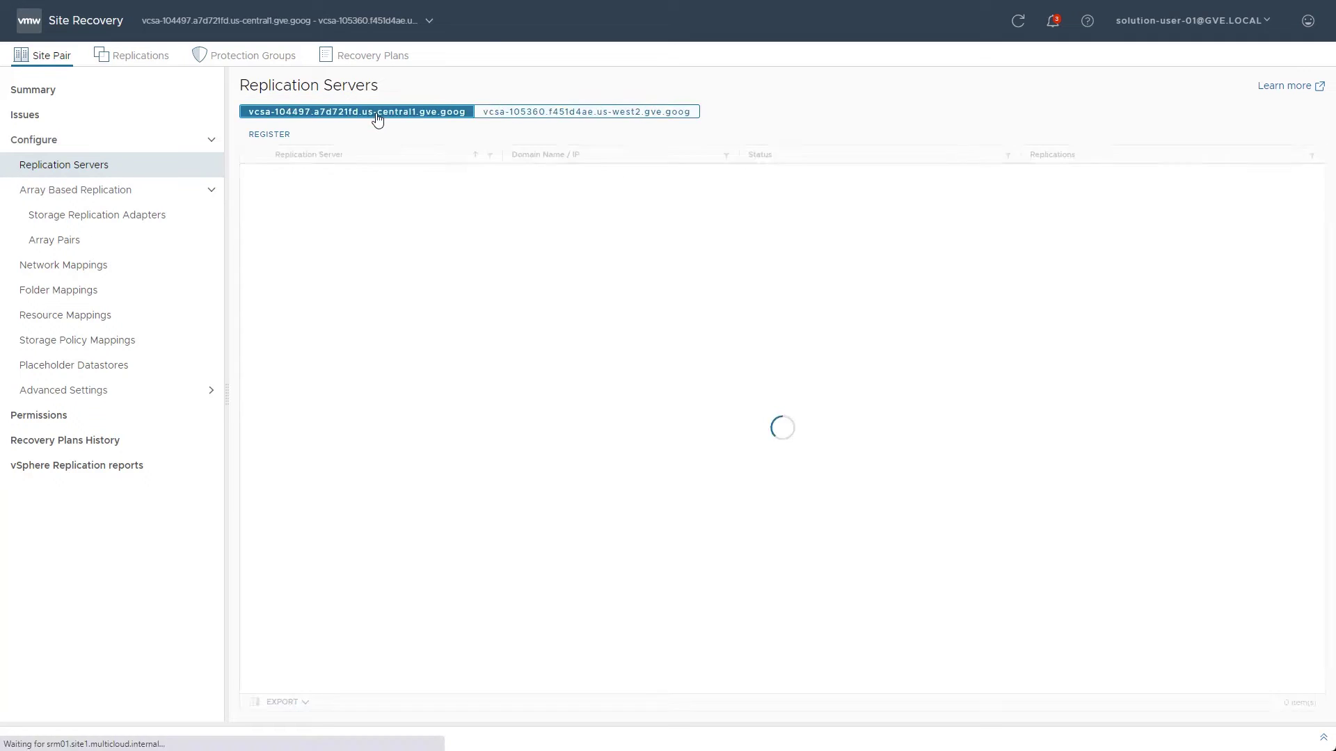
left_click(213, 197)
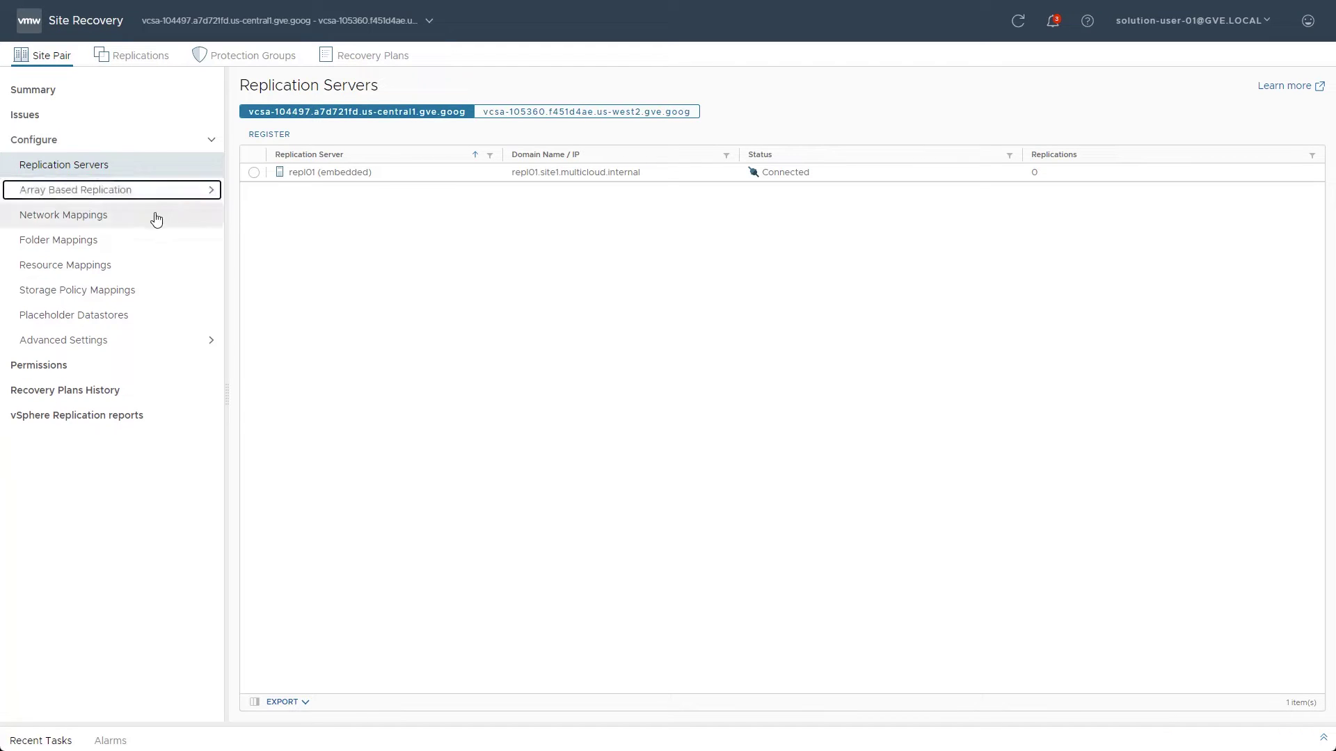
- Start manual network mappings and expand both sites' Datacenter, Datacenter-dvs and WorkloadNetworks trees
left_click(133, 224)
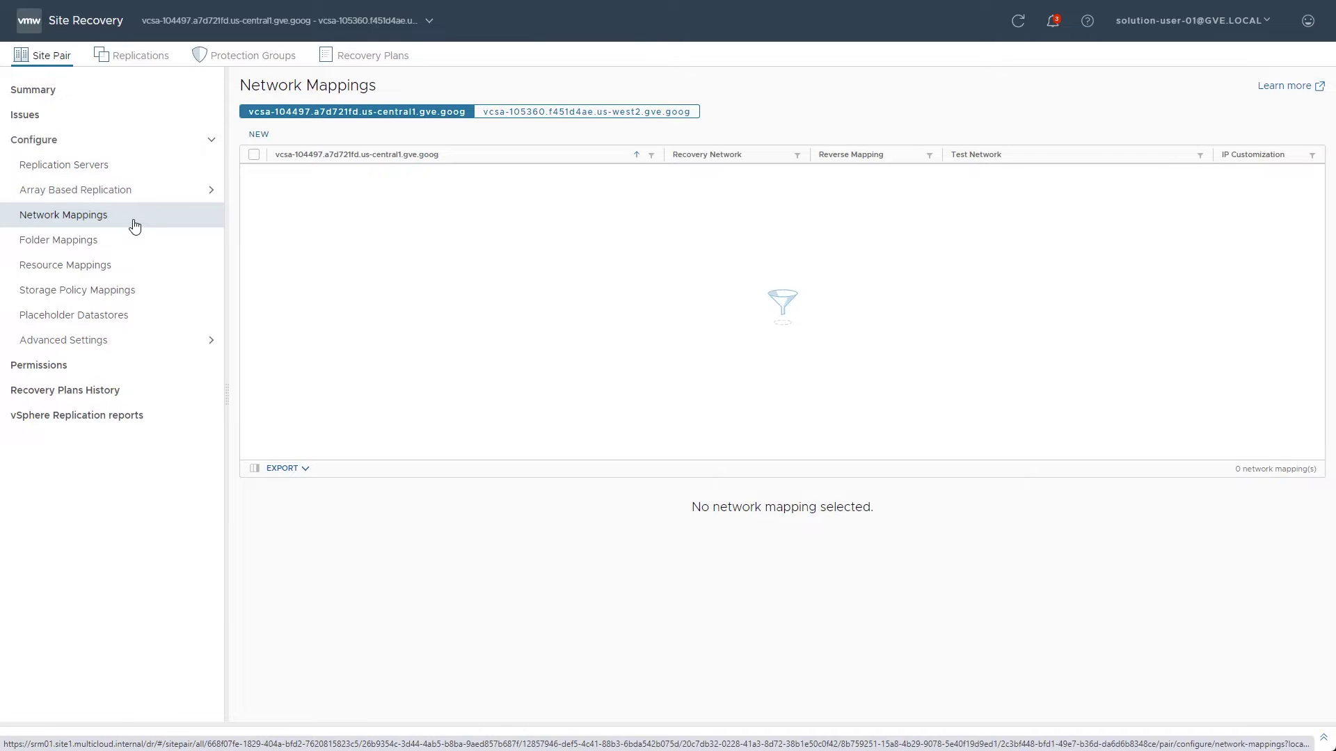
left_click(263, 136)
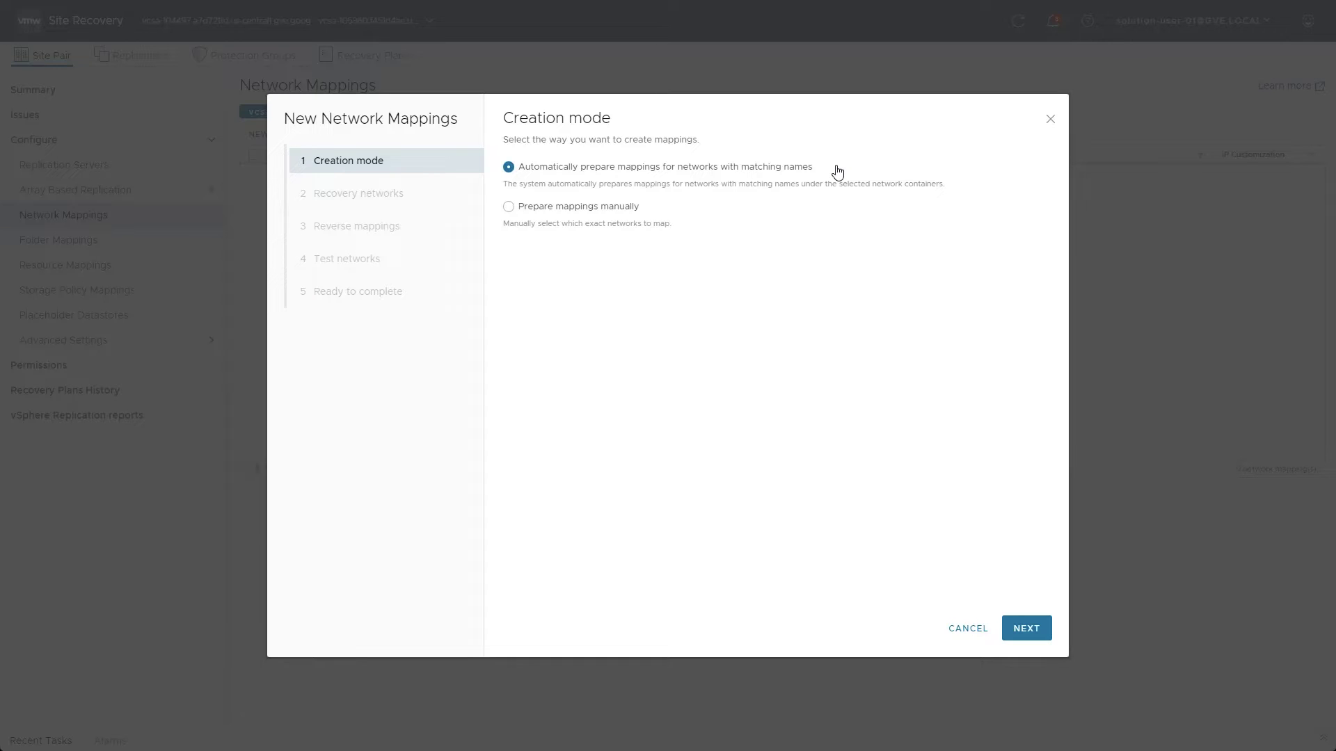
left_click(661, 216)
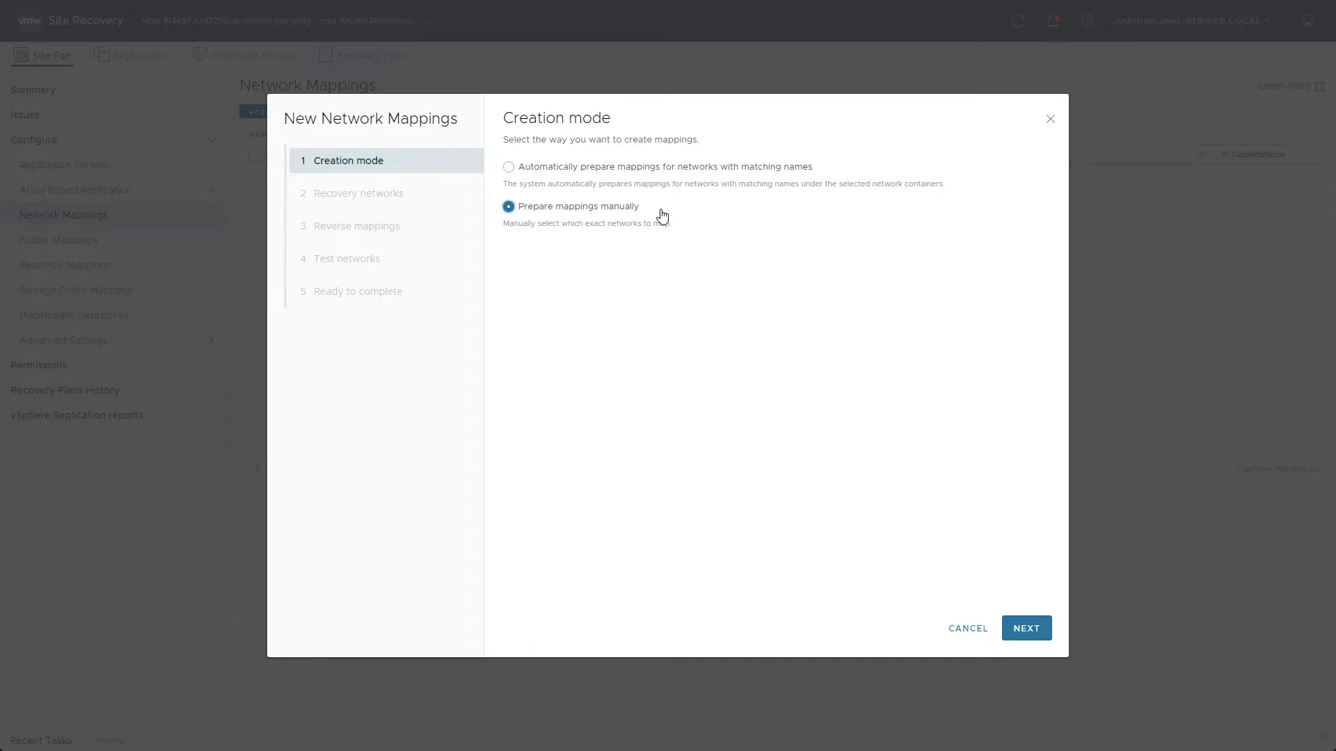
left_click(1022, 632)
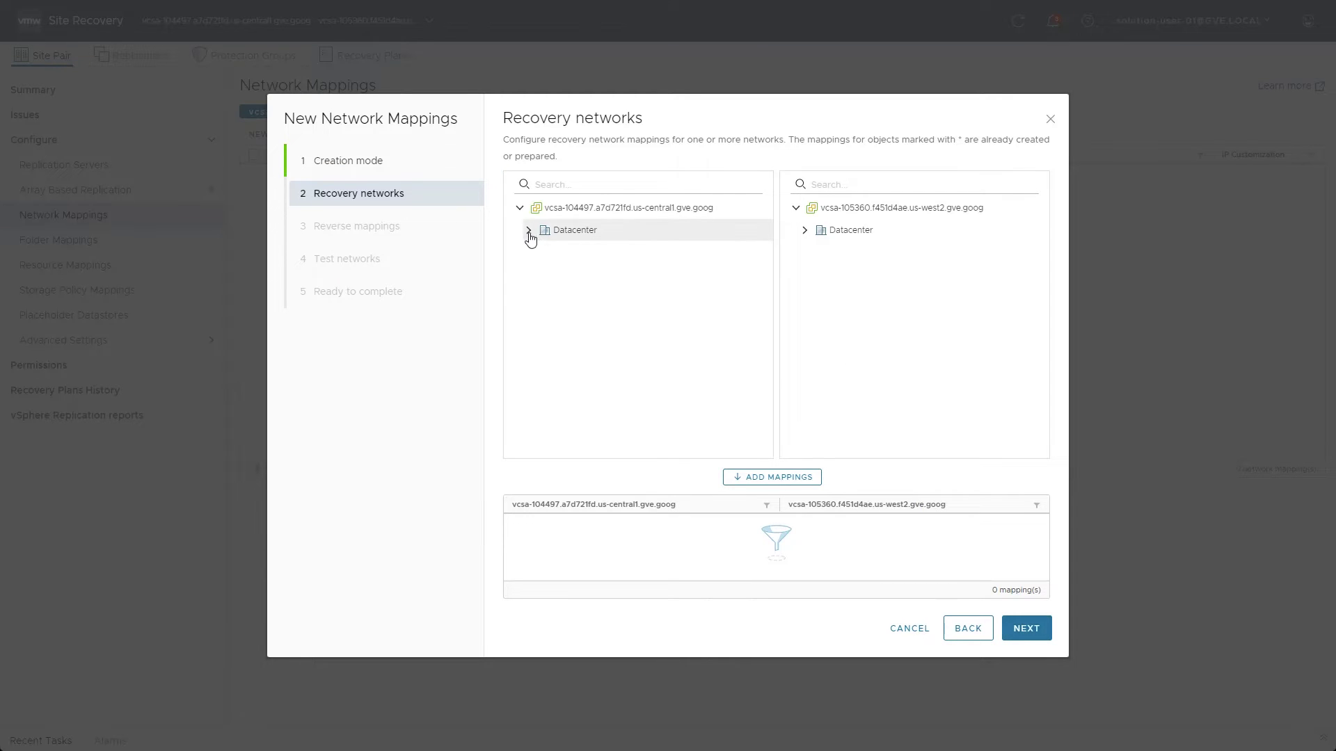
left_click(529, 230)
left_click(805, 231)
left_click(537, 251)
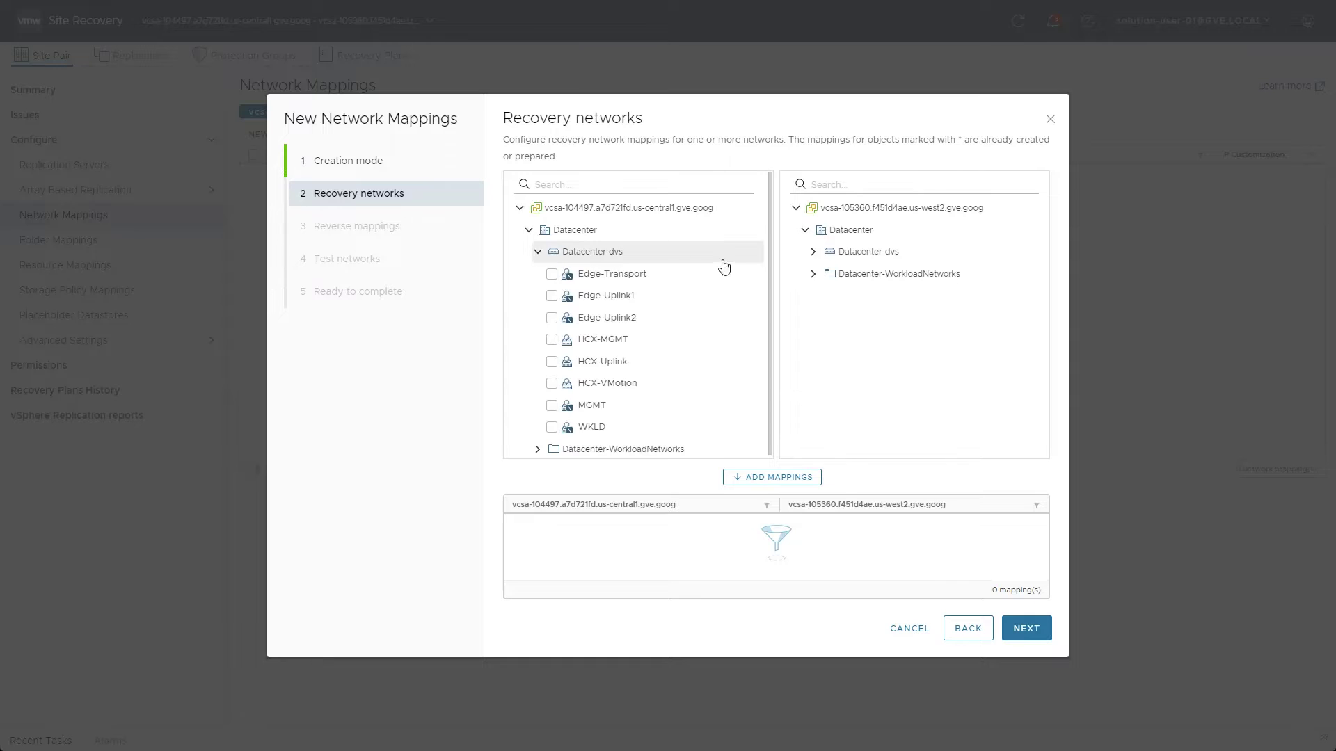
left_click(813, 252)
left_click(537, 450)
left_click(813, 450)
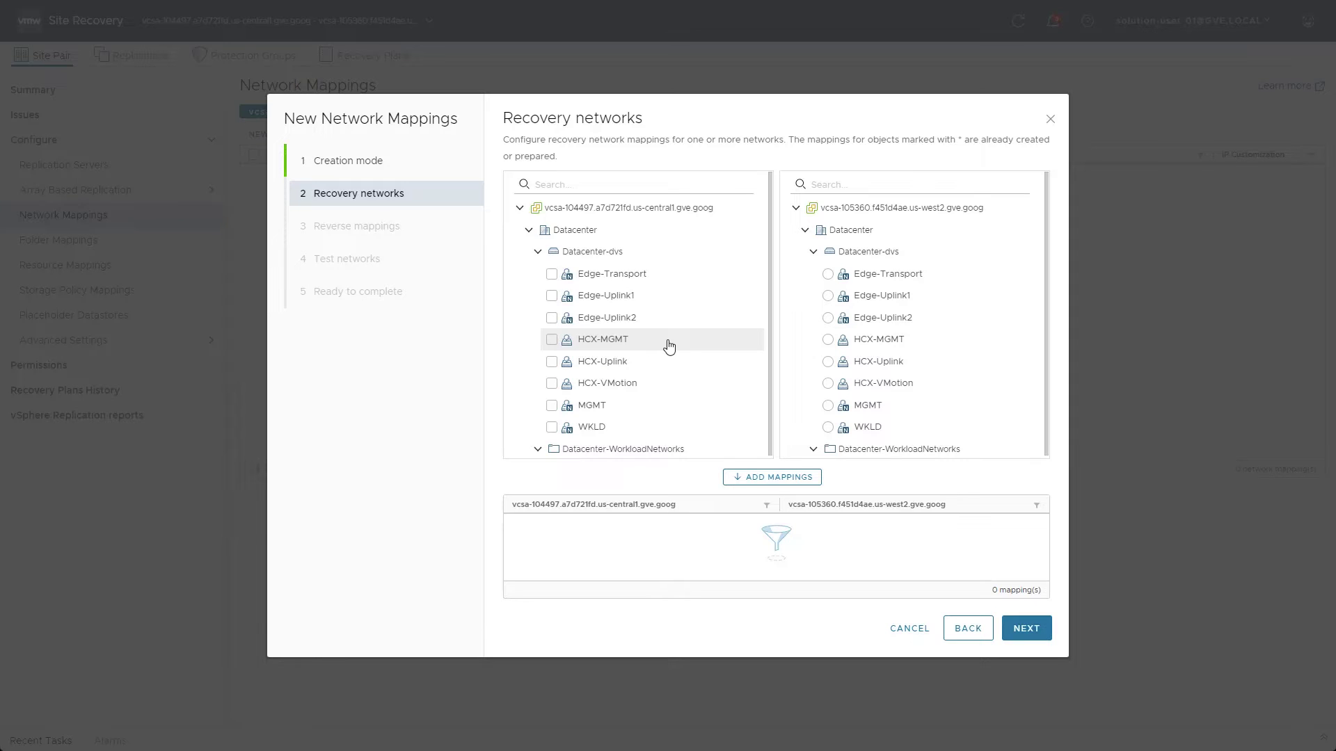
- Add the MGMT→MGMT and WKLD→WKLD network mappings
left_click(551, 405)
left_click(827, 406)
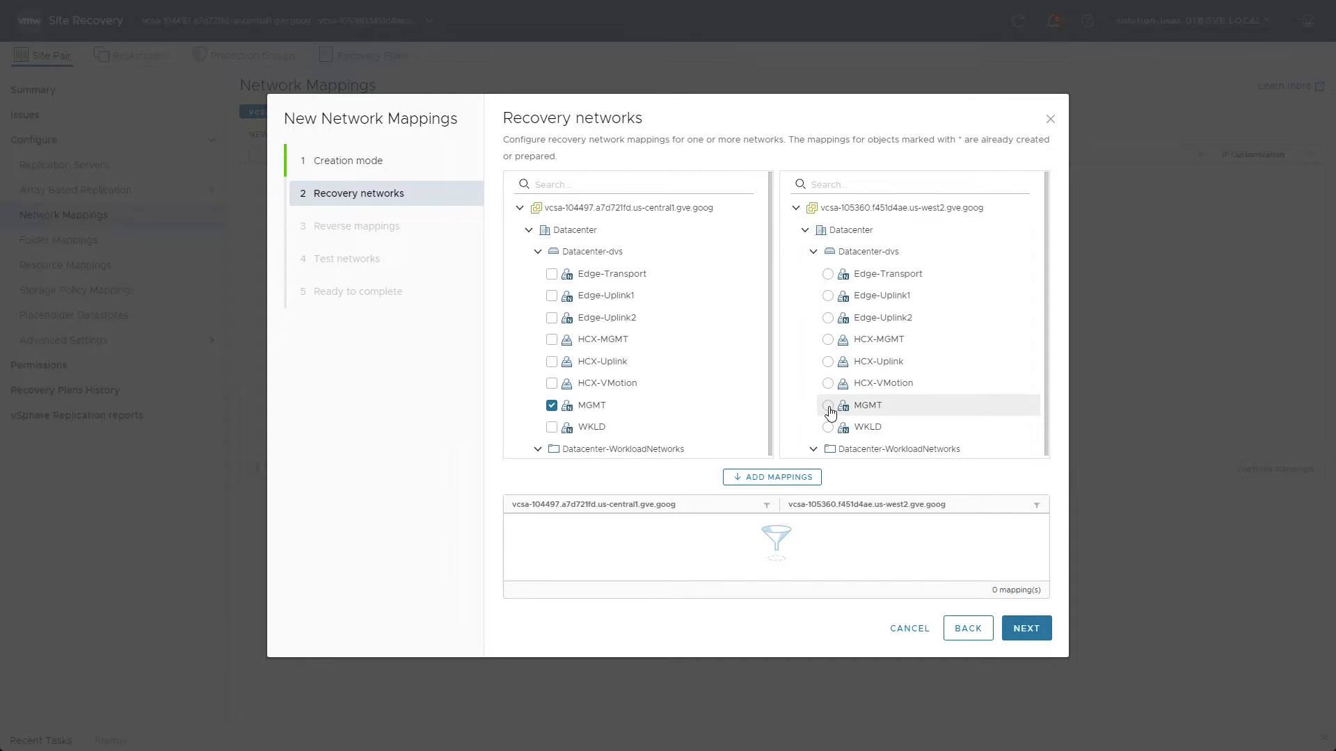
left_click(789, 477)
left_click(551, 427)
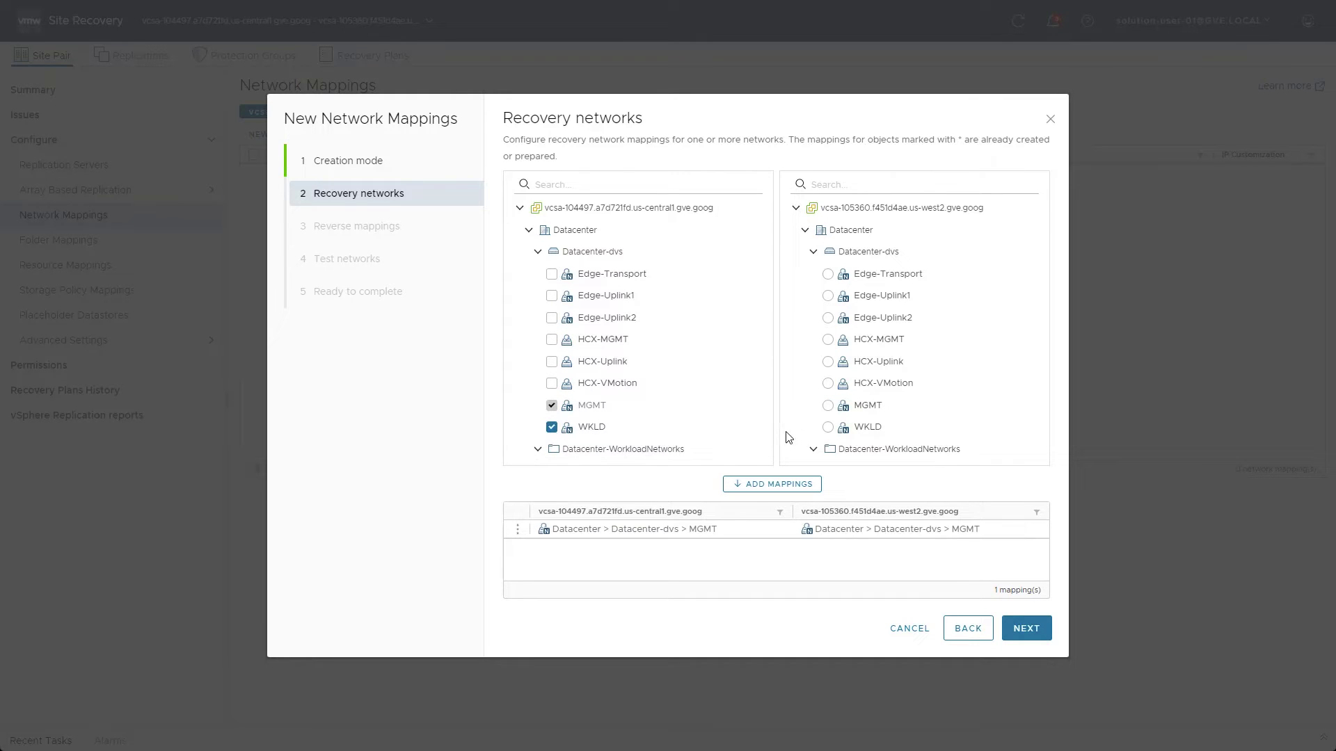
left_click(827, 427)
left_click(779, 485)
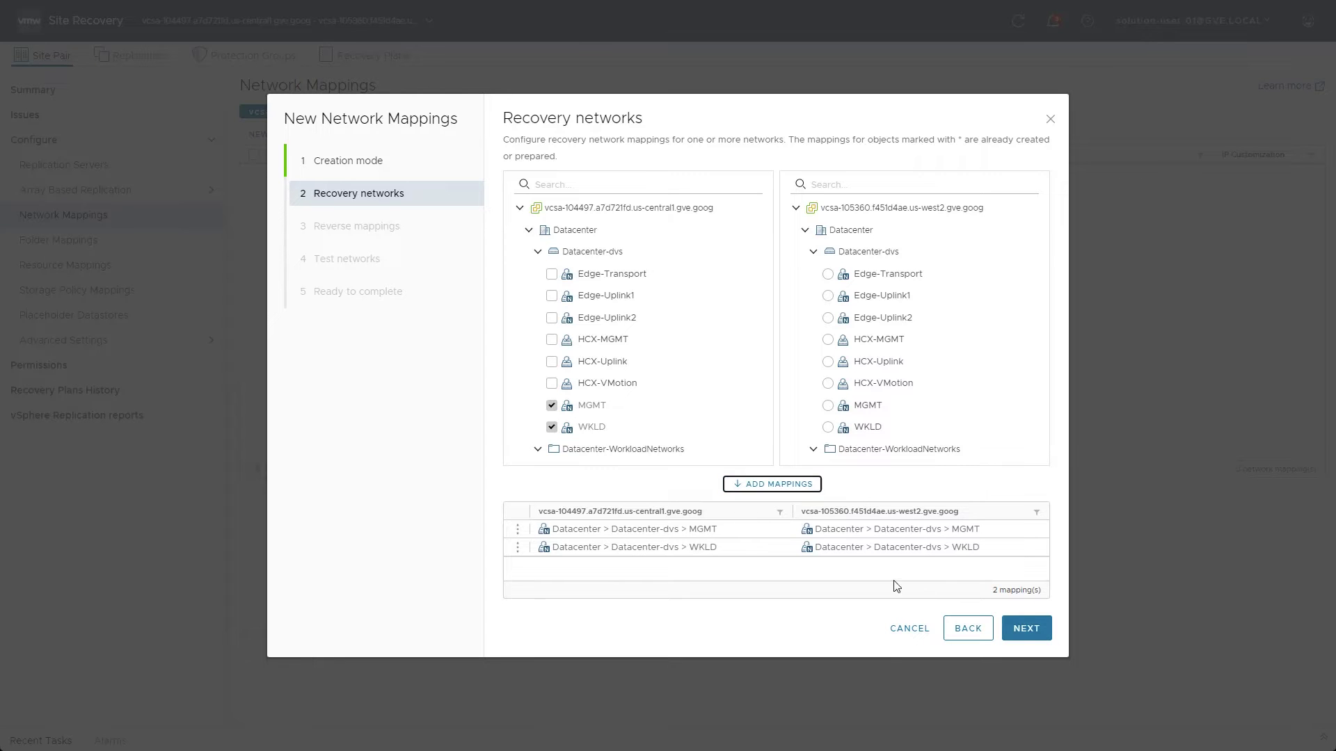
left_click(1023, 629)
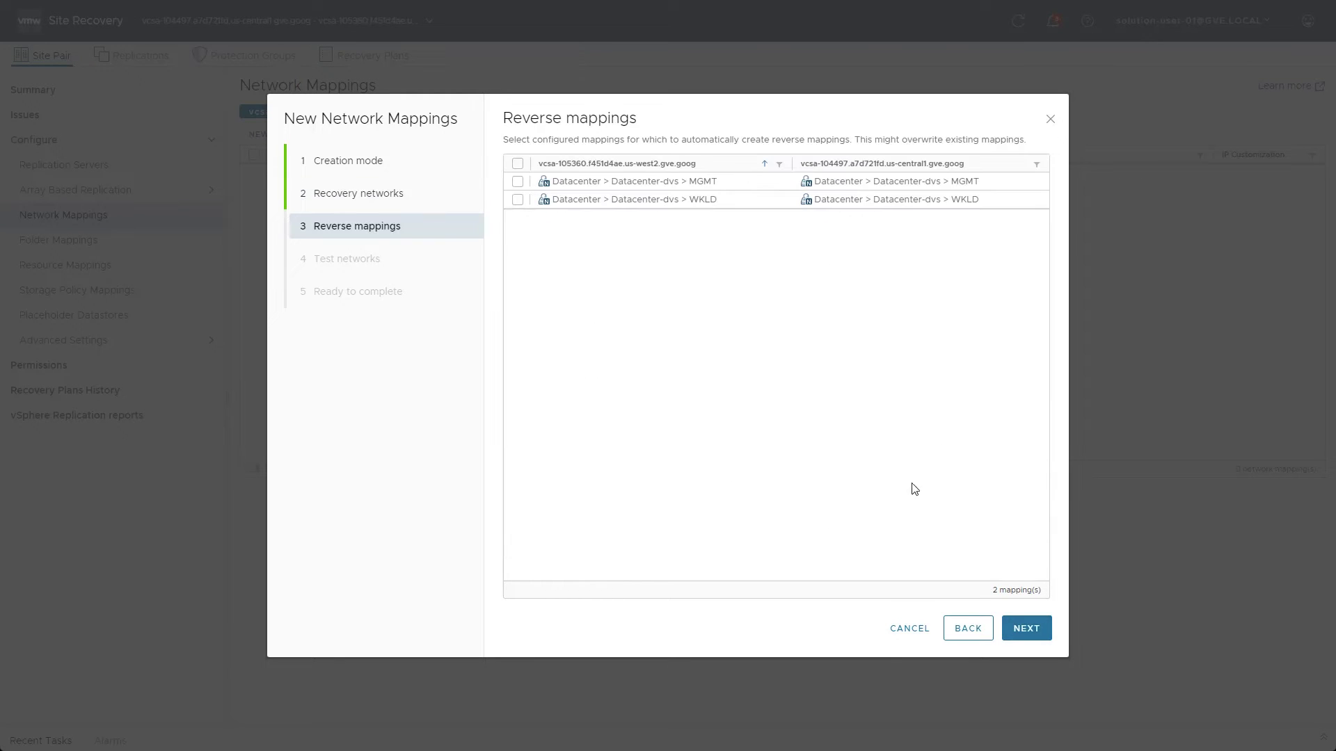
- Enable reverse mappings for both network pairs and keep auto-created isolated test networks
left_click(517, 164)
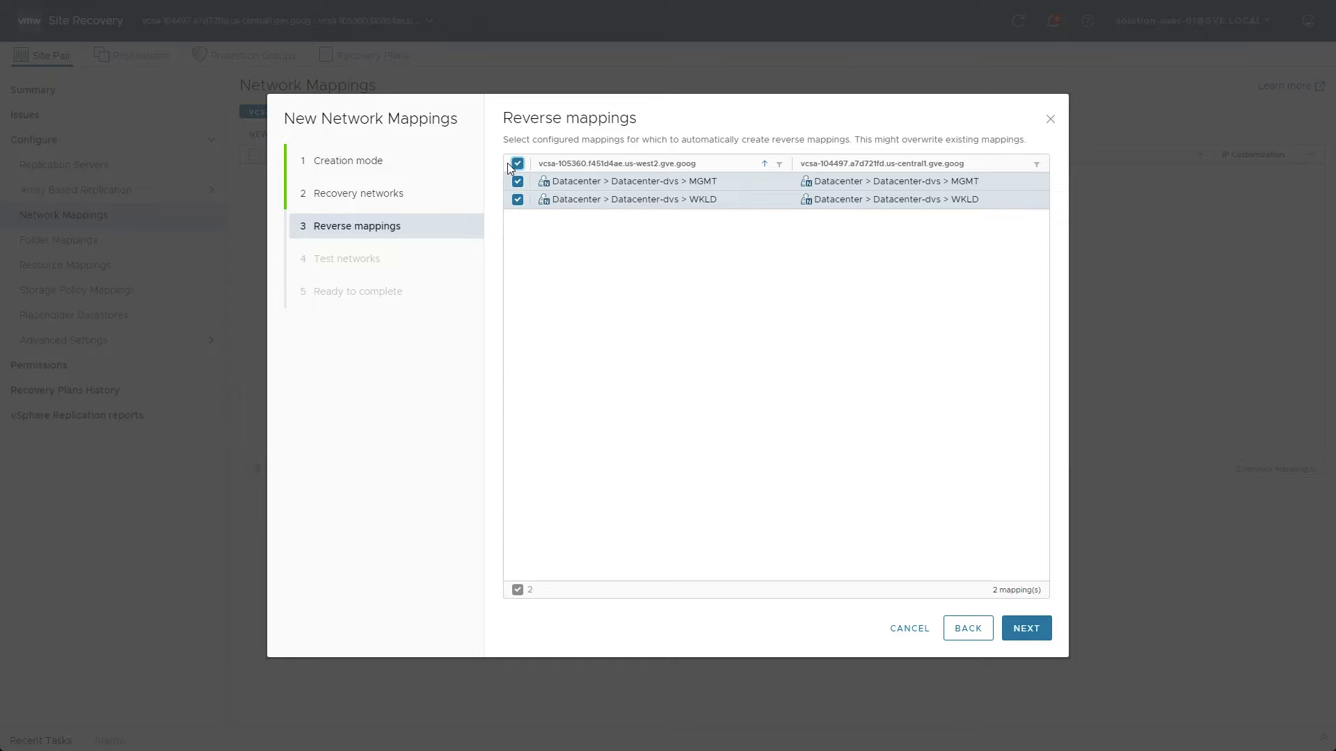
left_click(1032, 628)
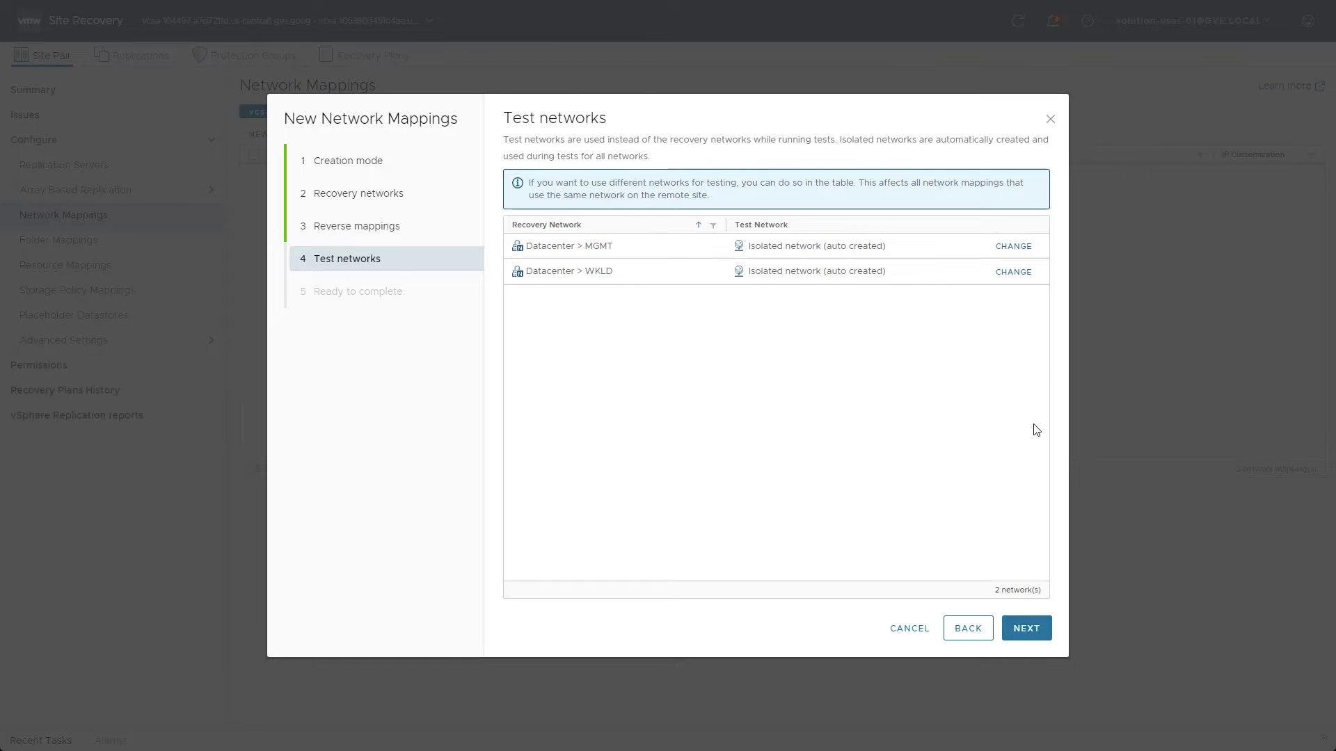
left_click(1033, 628)
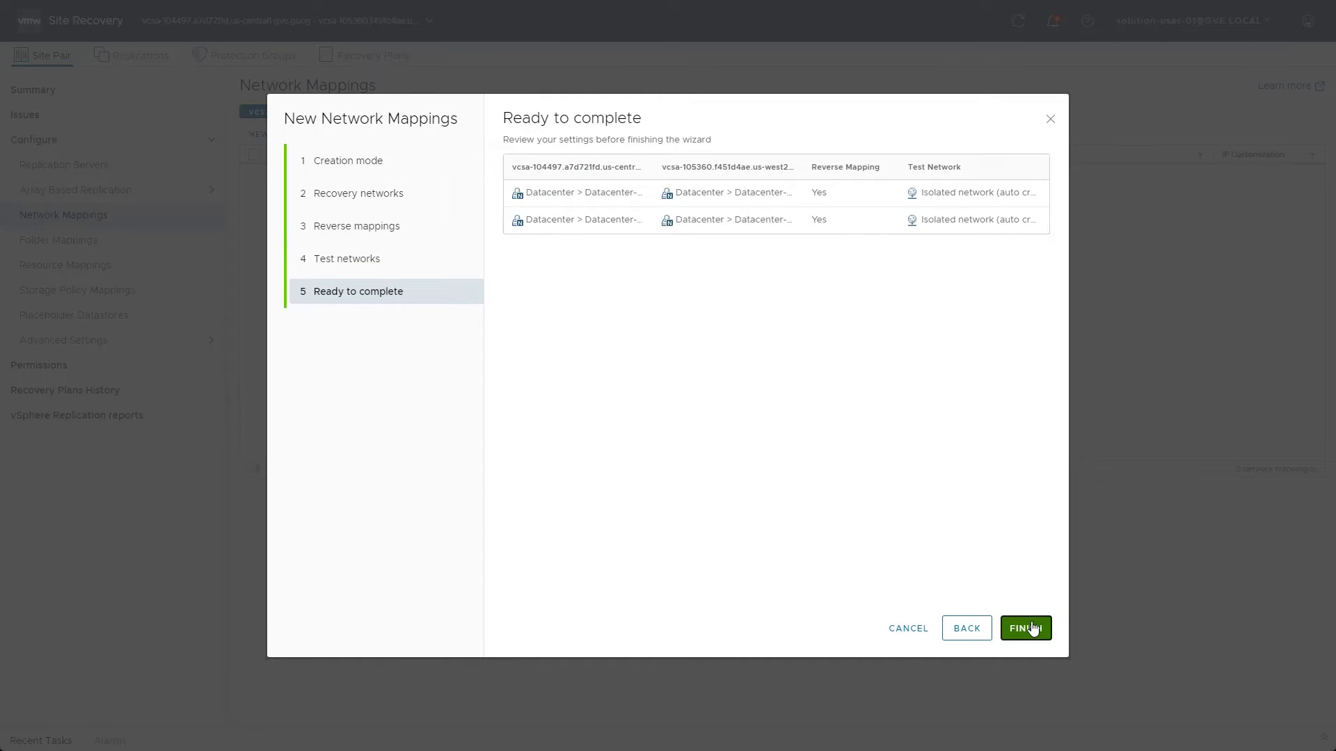
- Finish creating the network mappings and start an IP customization rule for WKLD
left_click(1032, 628)
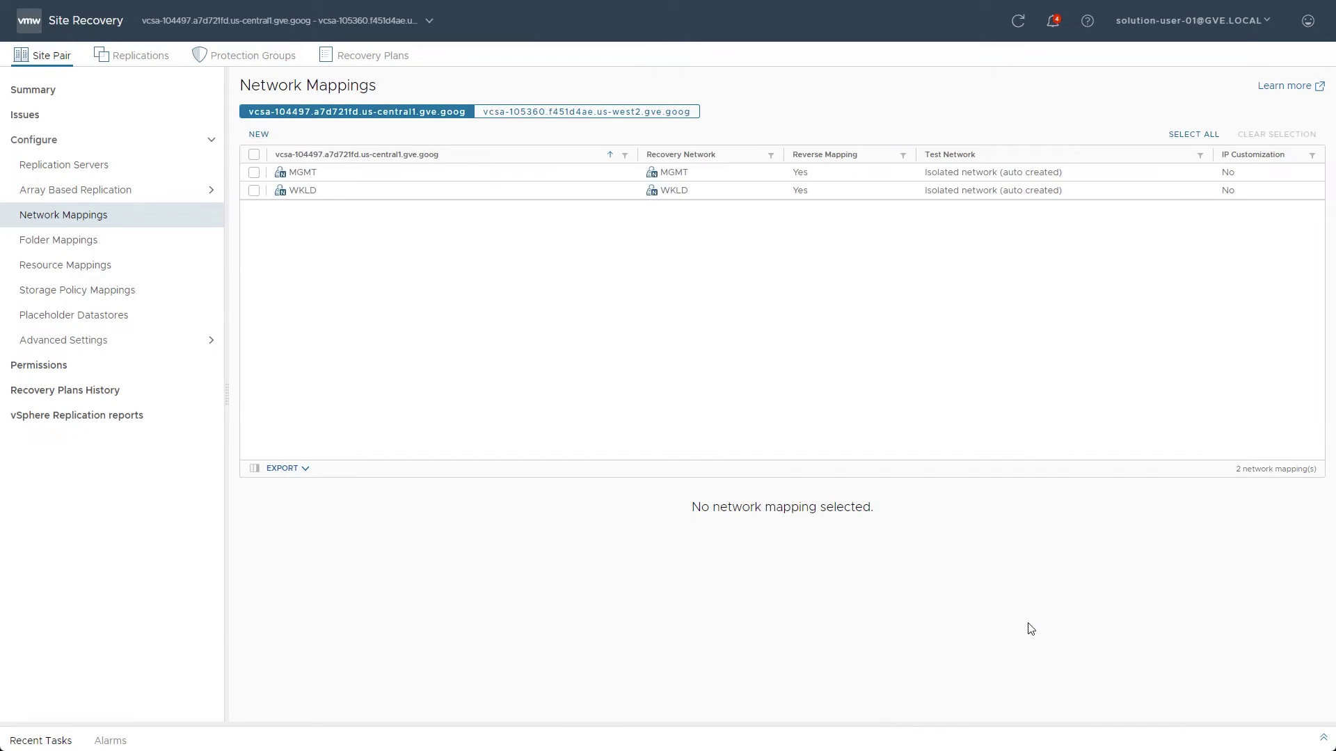
left_click(254, 191)
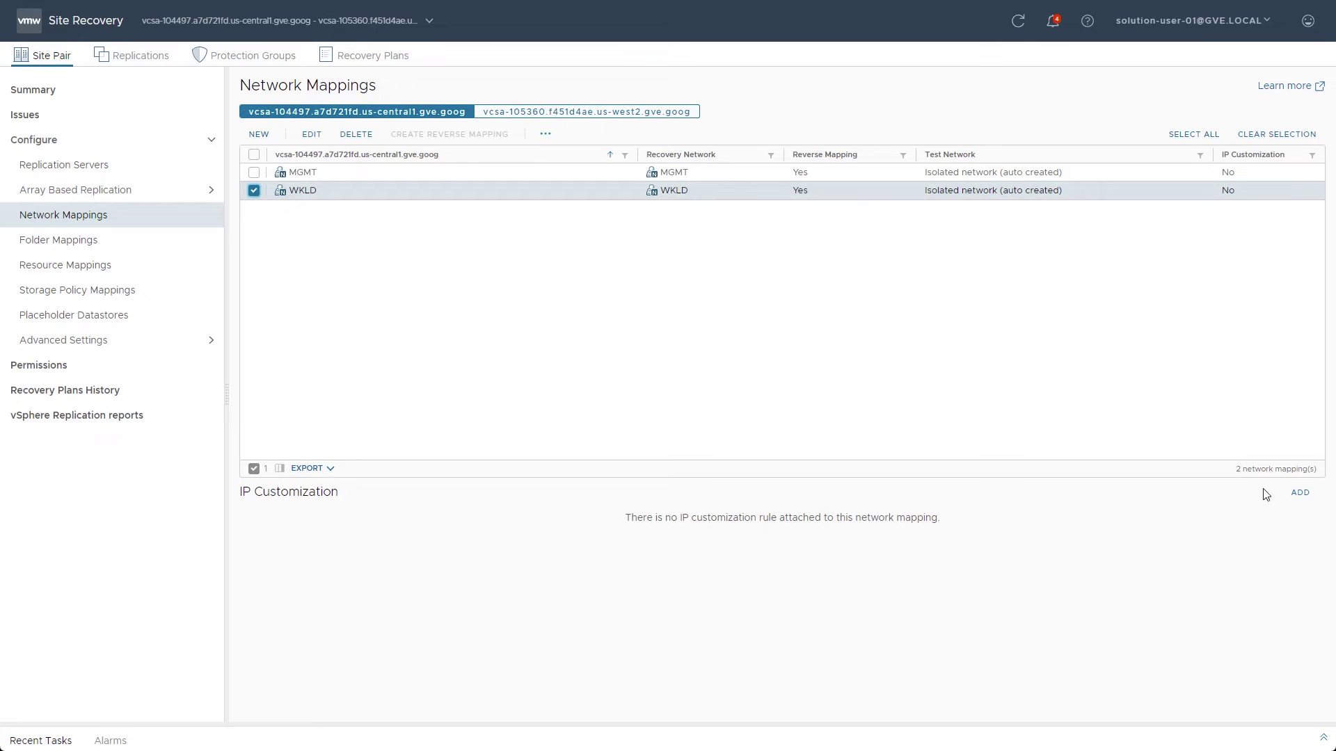
left_click(1300, 492)
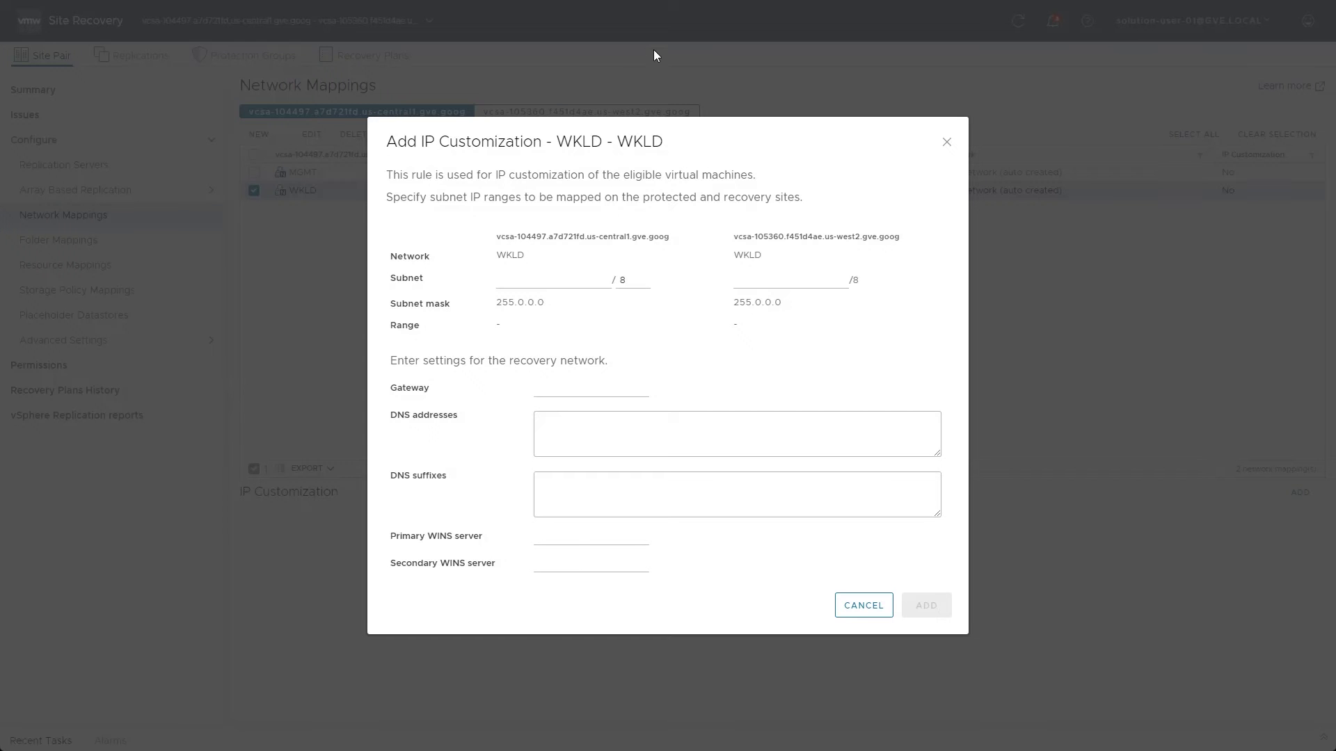
- Map subnet 192.168.33.0/24 to 192.168.53.0/24 with gateway 192.168.53.1 and DNS 10.10.0.8
left_click(507, 280)
type("192.168.33.0")
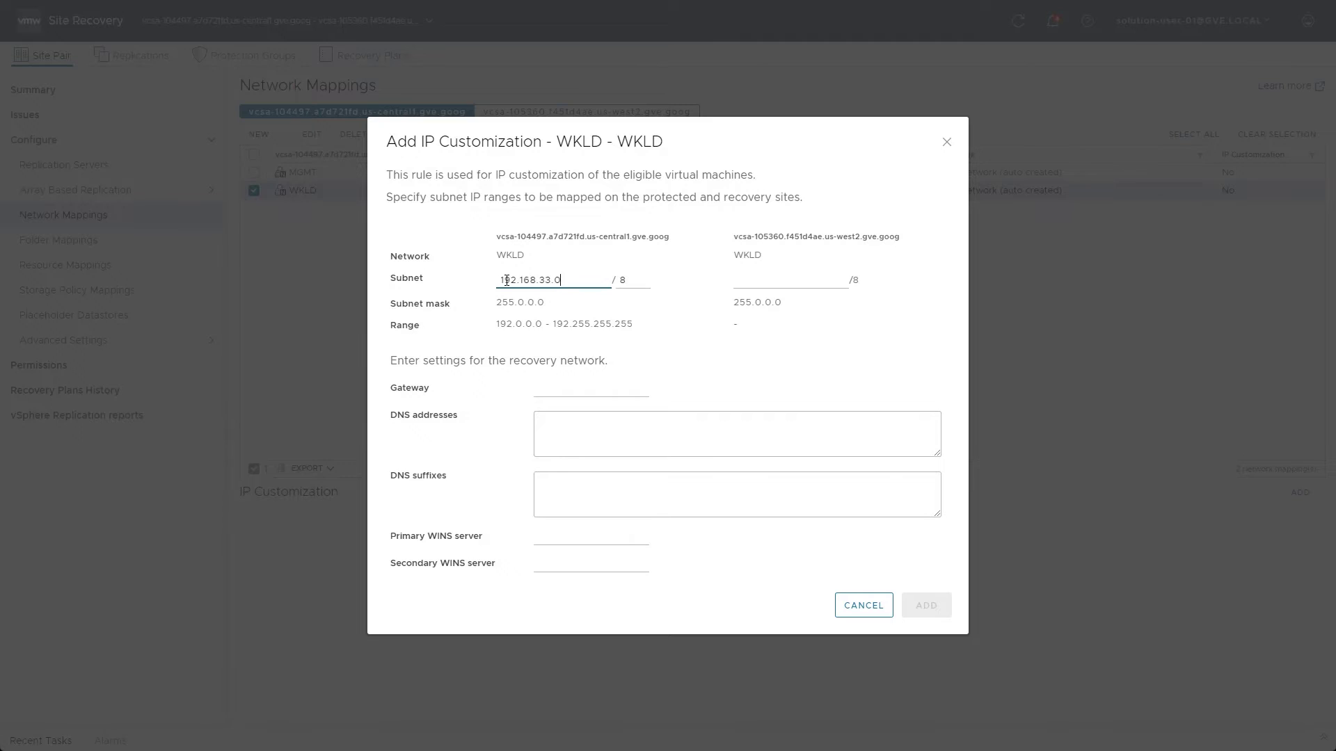
left_click(621, 280)
key("BackSpace")
type("24")
left_click(742, 279)
type("192.168.53.0")
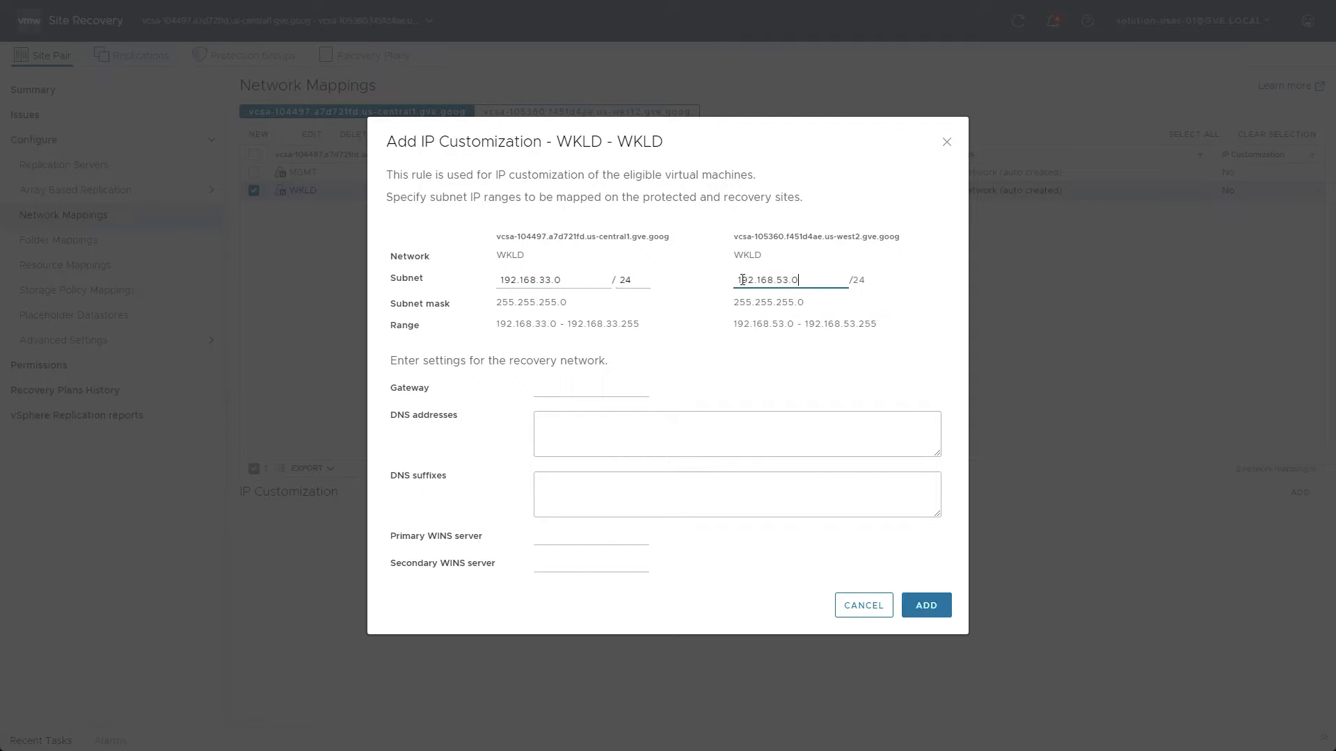
left_click(557, 388)
type("192.168.53.1")
left_click(556, 424)
type("10.10.0.8")
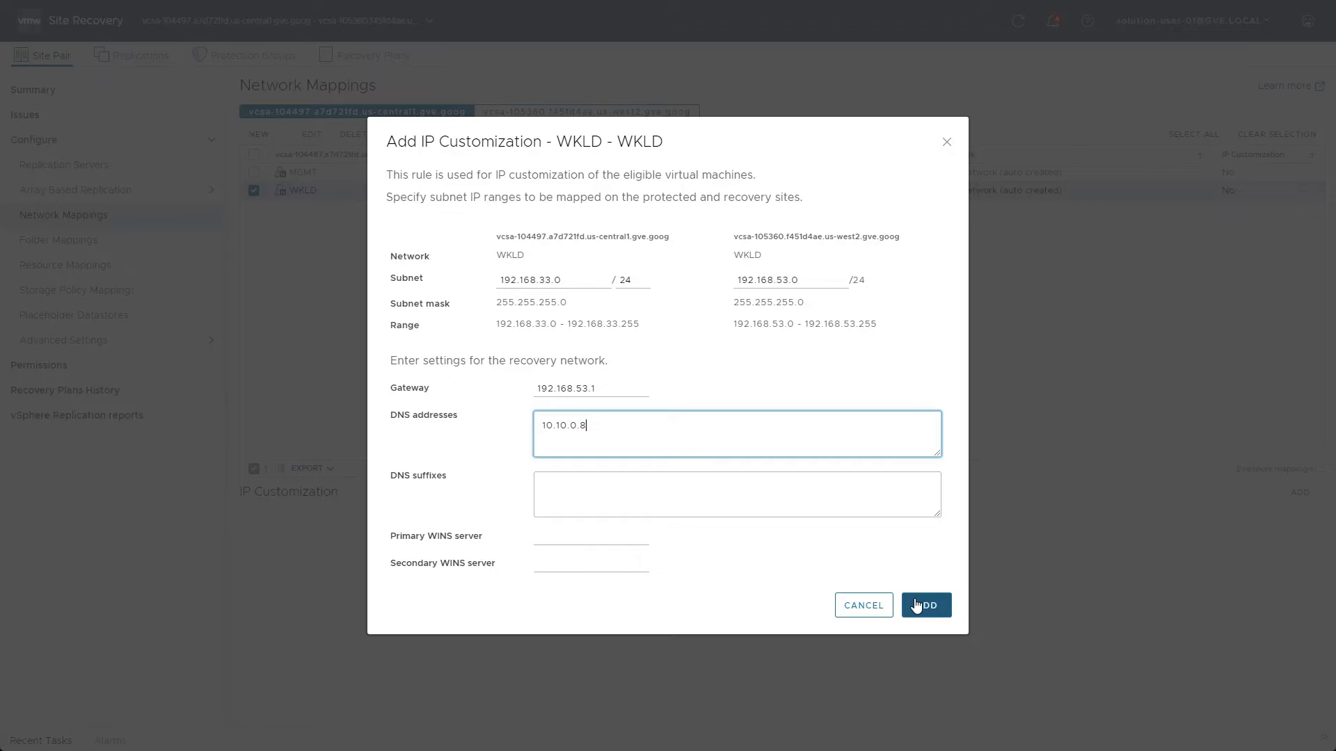
- Discard the IP customization rule and start manual new folder mappings
left_click(861, 607)
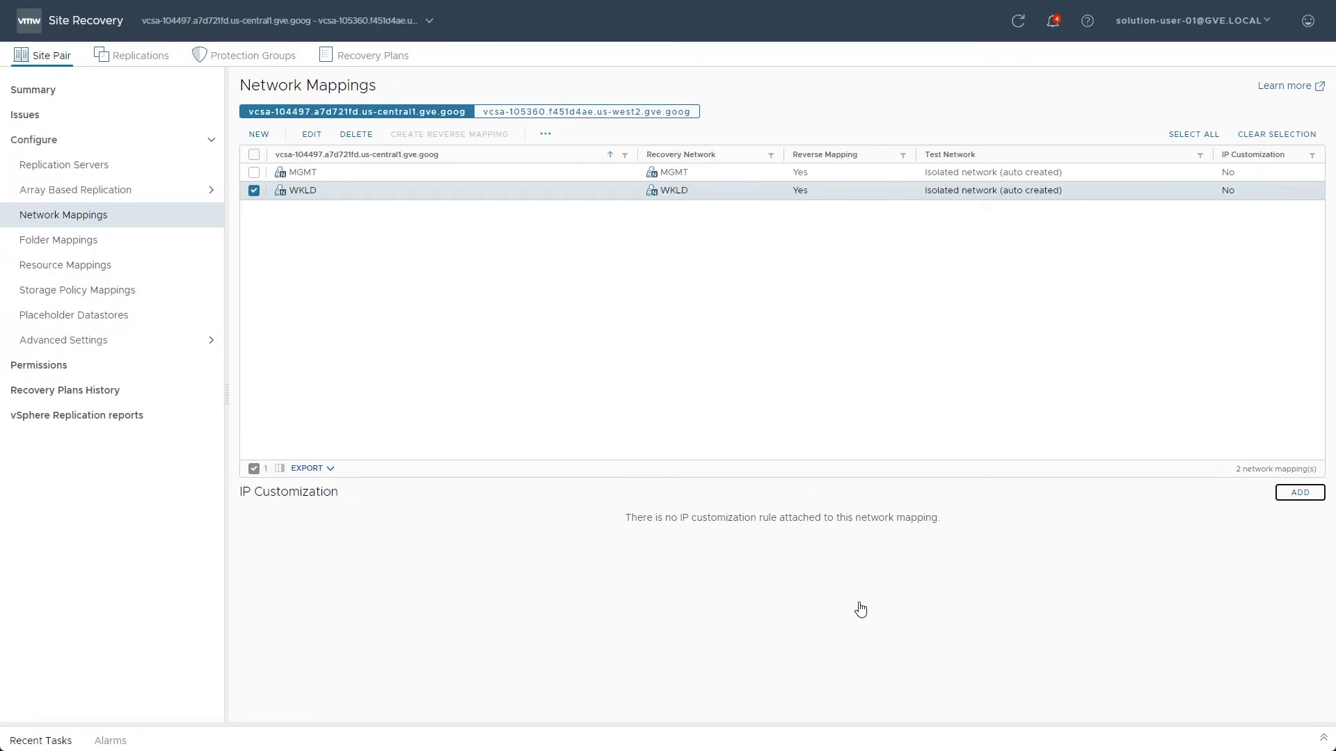
left_click(104, 250)
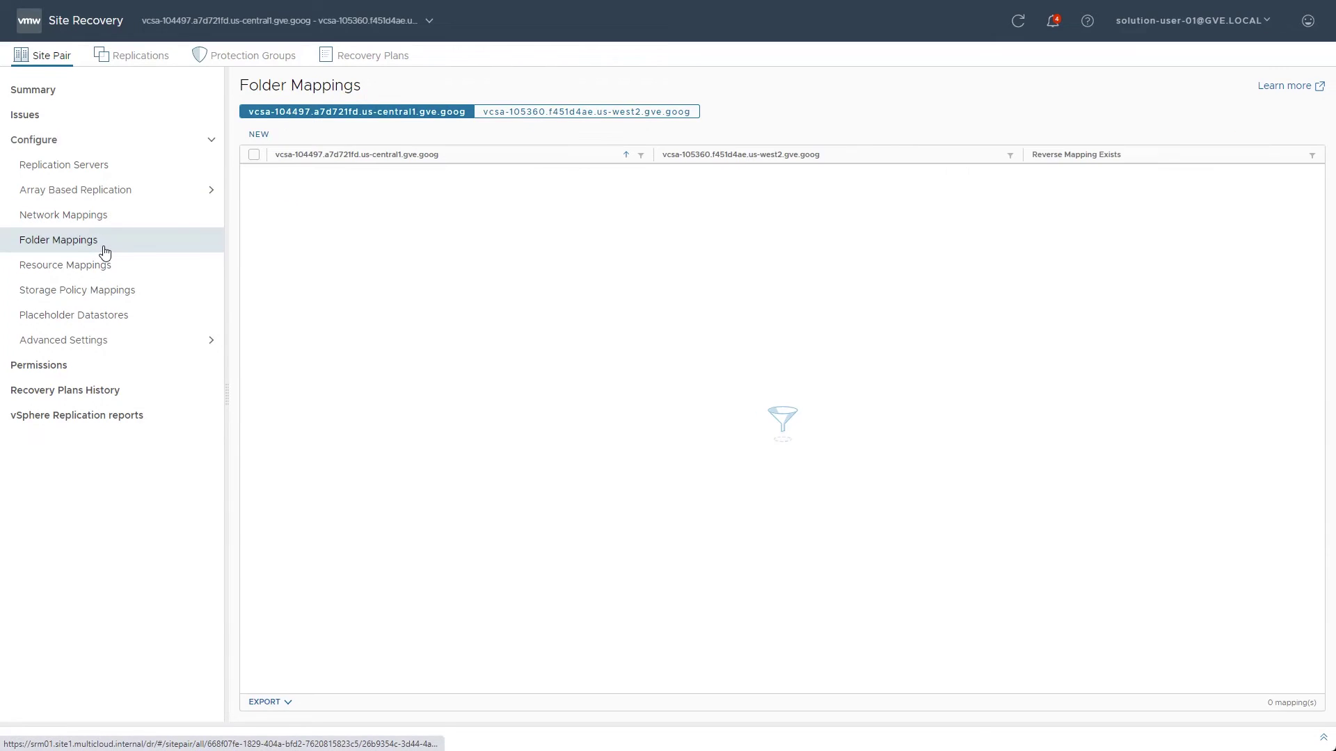
left_click(259, 134)
left_click(509, 207)
left_click(1026, 628)
- Map the Datacenter and its five folders to the recovery Datacenter, with reverse mappings
left_click(529, 230)
left_click(804, 231)
left_click(545, 230)
left_click(821, 230)
left_click(772, 477)
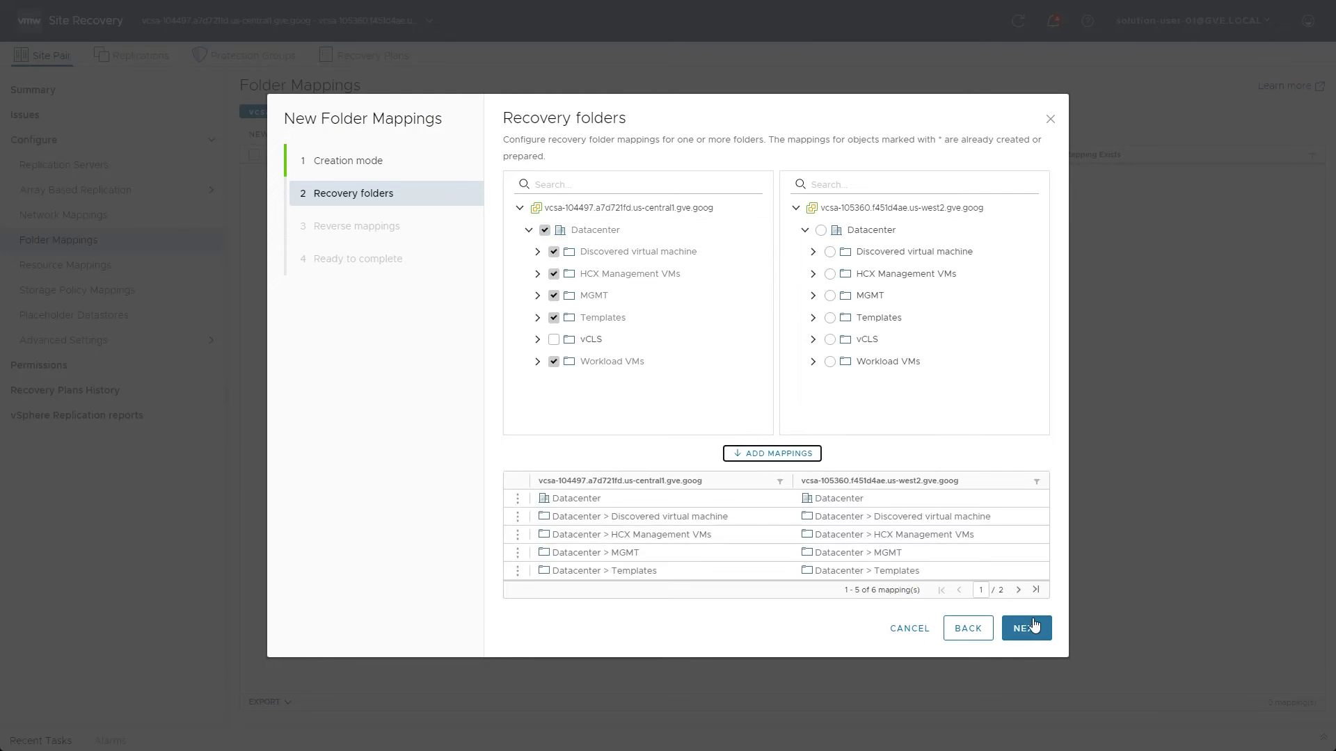
left_click(1026, 628)
left_click(515, 166)
left_click(1027, 628)
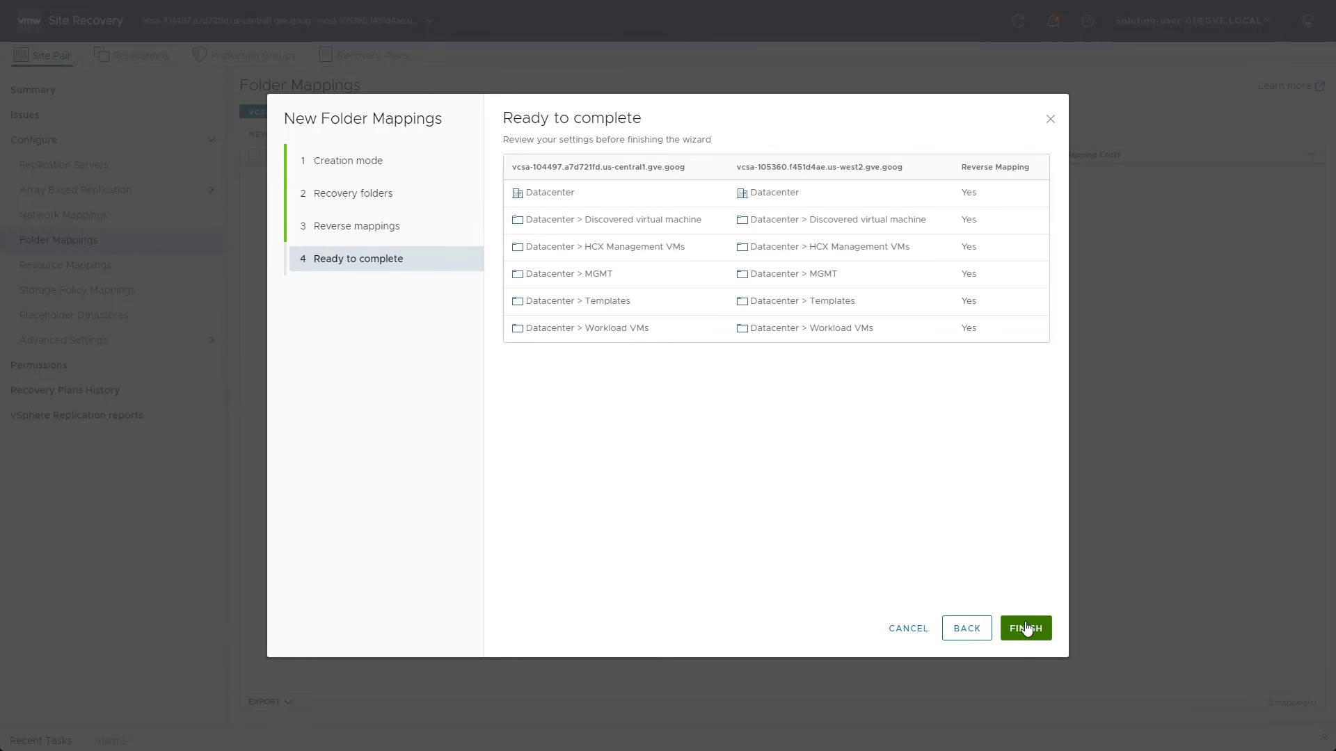
left_click(1026, 629)
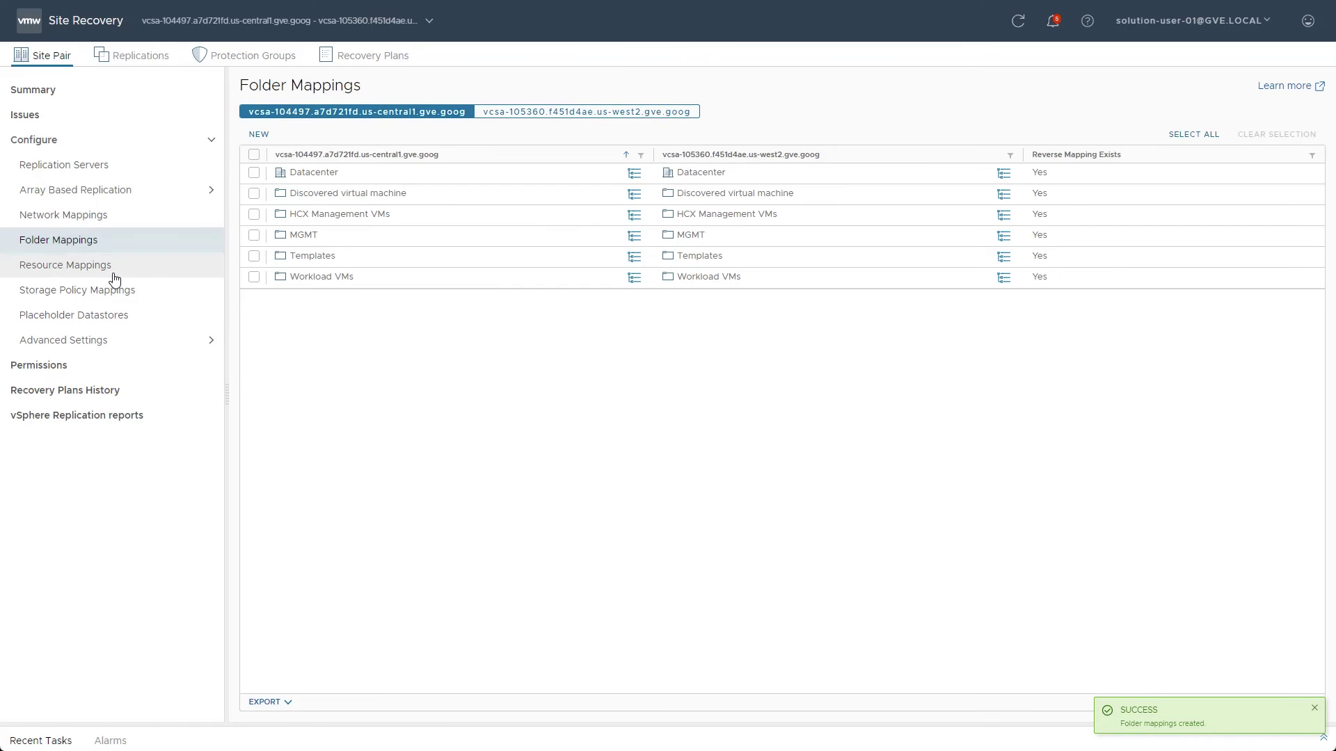
left_click(107, 268)
- Pair Cluster, HCX Management, MGMT and Workload with their recovery-site counterparts
left_click(259, 134)
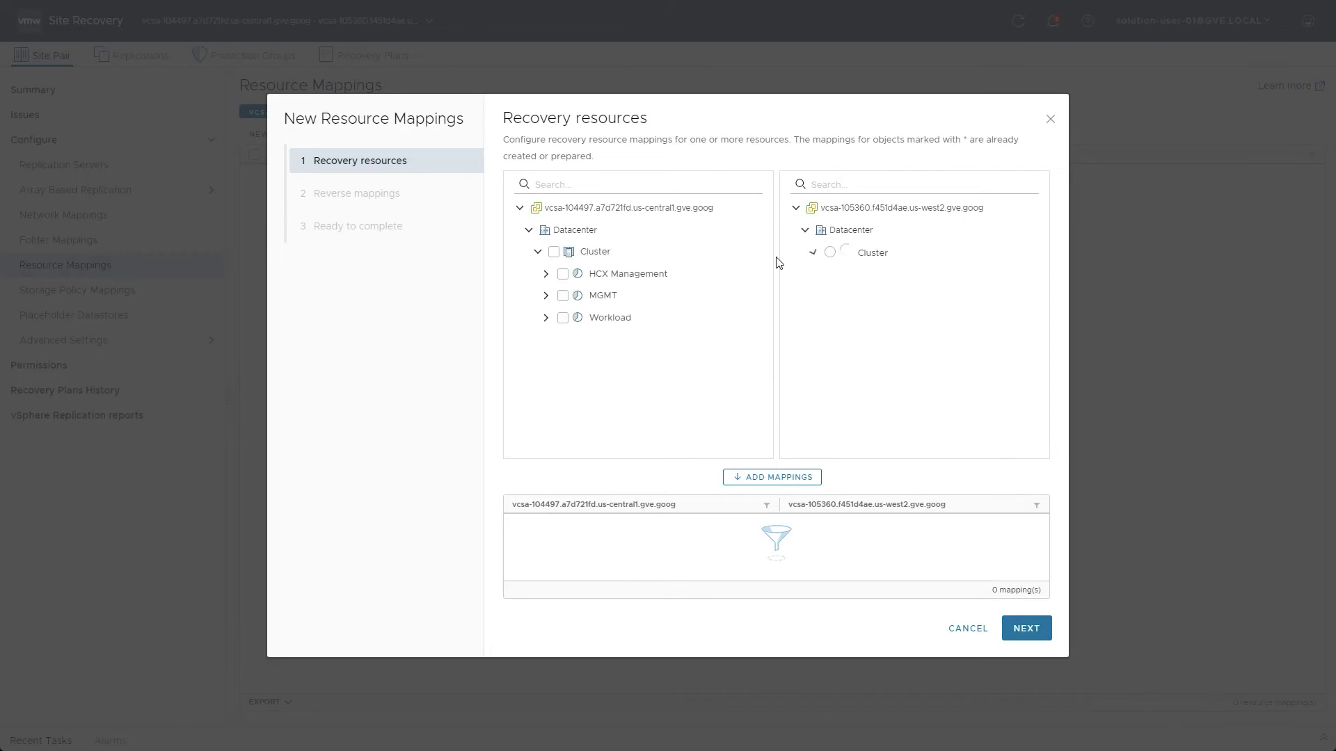
left_click(829, 251)
left_click(773, 477)
left_click(704, 277)
left_click(838, 273)
left_click(773, 483)
left_click(563, 295)
left_click(839, 295)
left_click(751, 479)
left_click(563, 317)
left_click(839, 318)
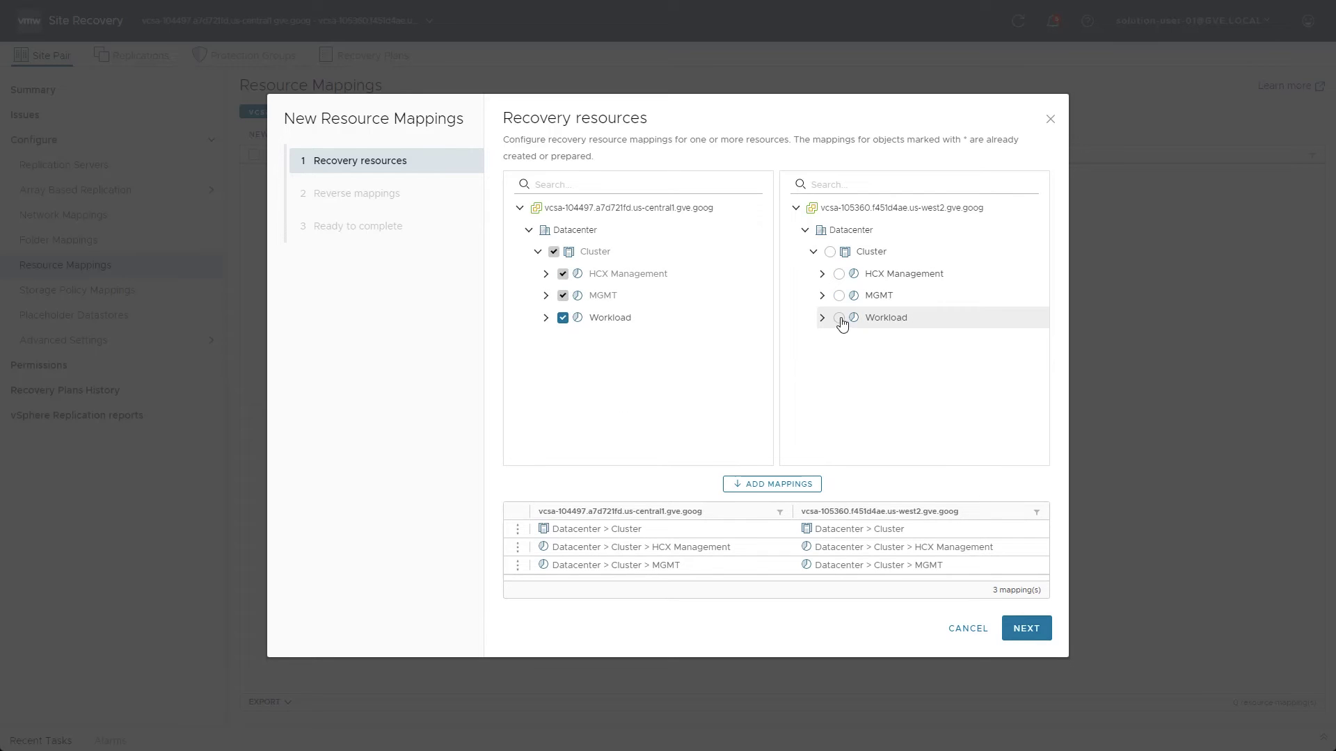
left_click(784, 482)
- Add reverse mappings for all four resource pairs and finish the wizard
left_click(1016, 628)
left_click(517, 163)
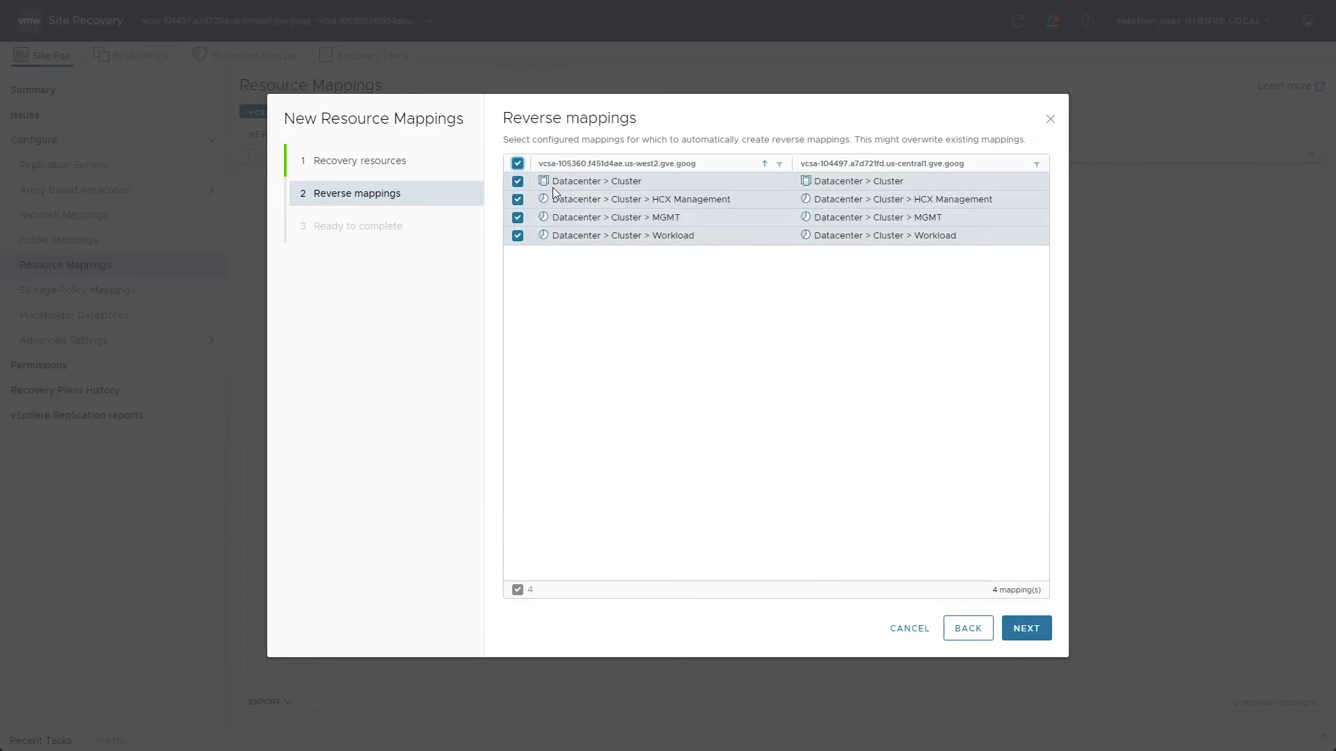
left_click(1025, 628)
left_click(1025, 629)
- Add the 12 automatically name-matched storage policy mappings, with reverse mappings for all
left_click(105, 294)
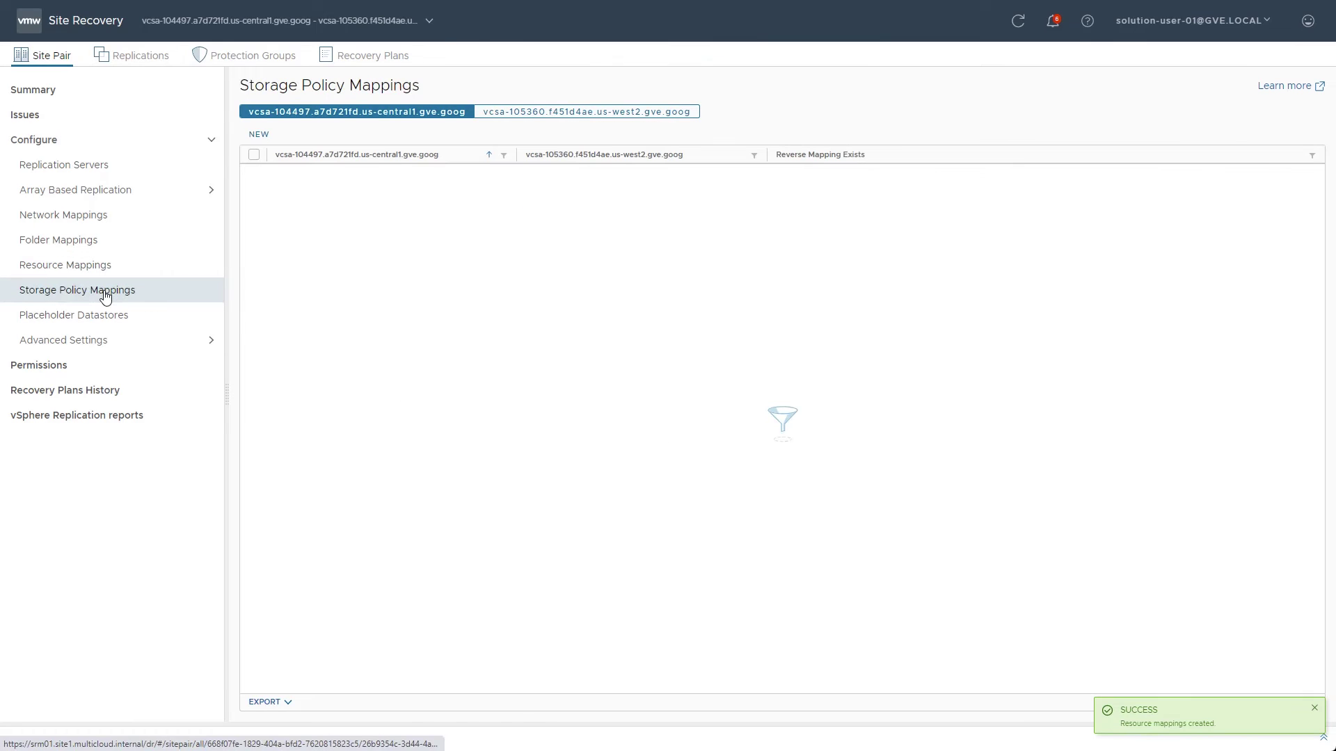
left_click(259, 134)
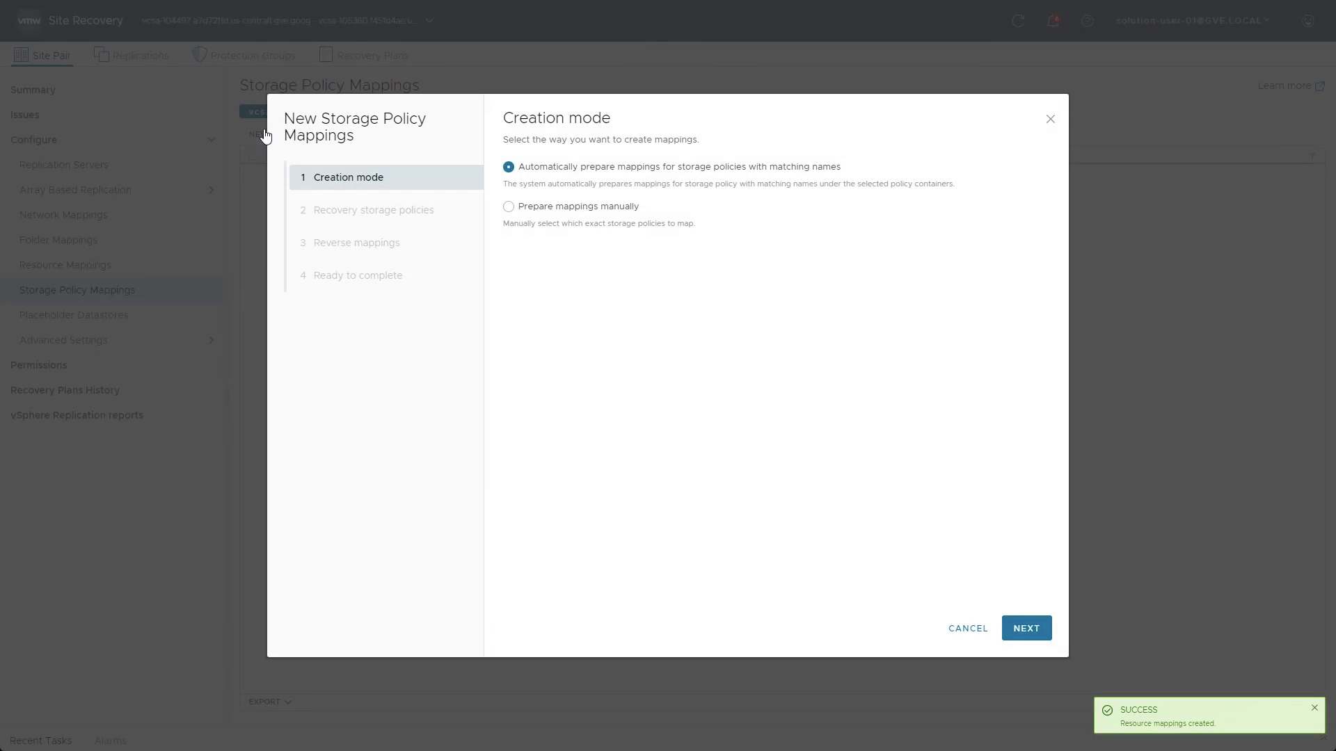
left_click(1026, 628)
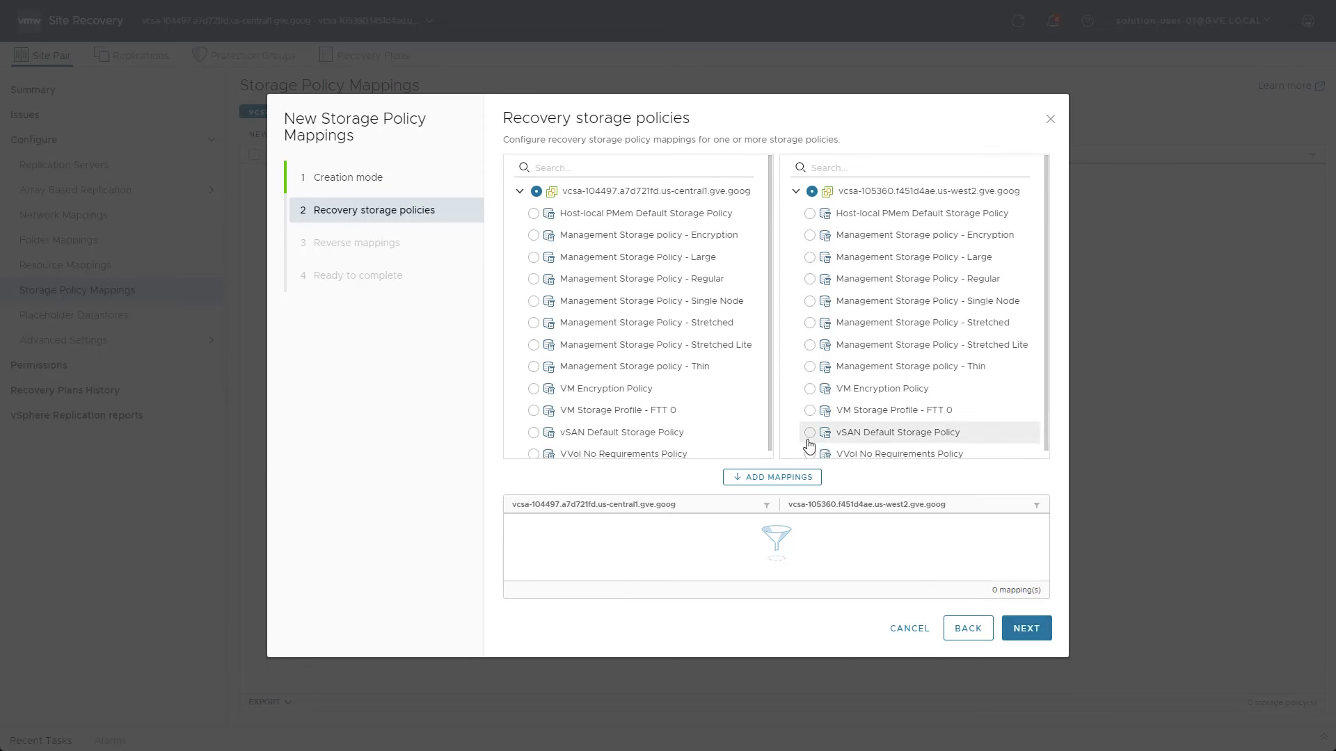
left_click(772, 479)
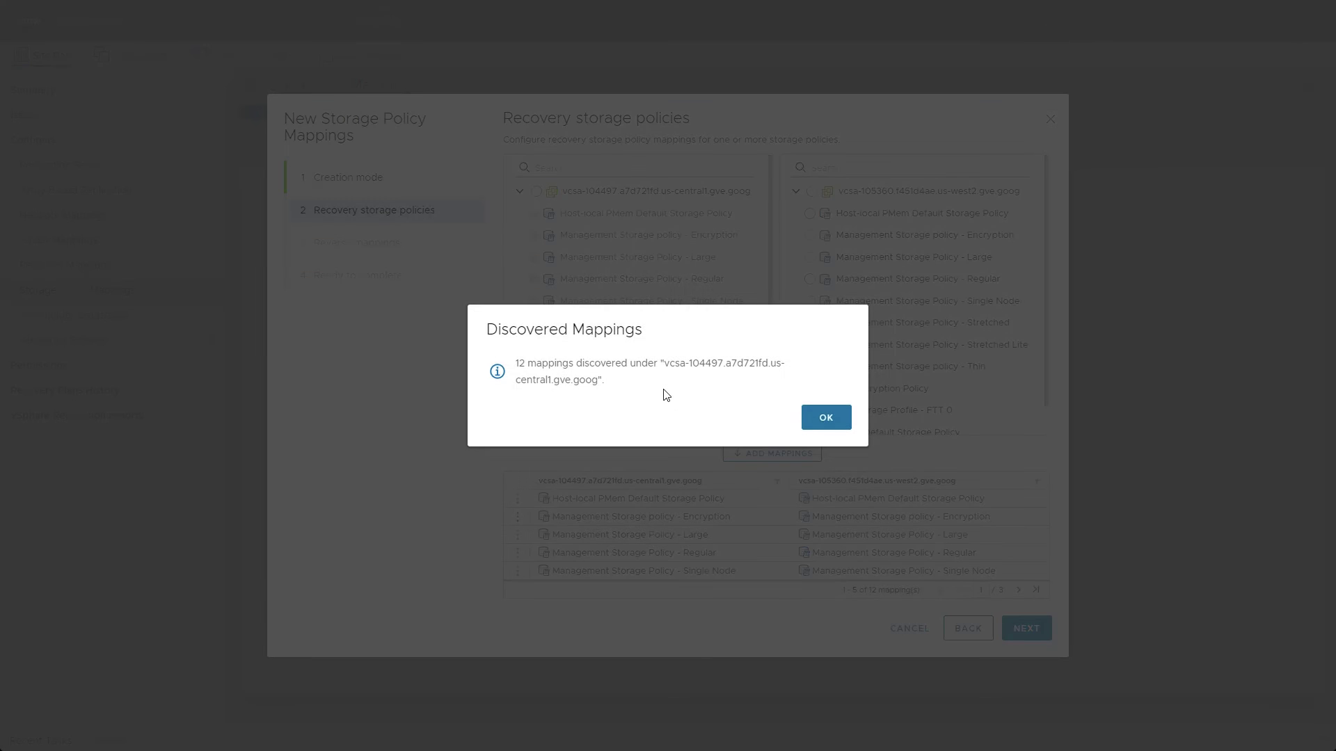
left_click(825, 417)
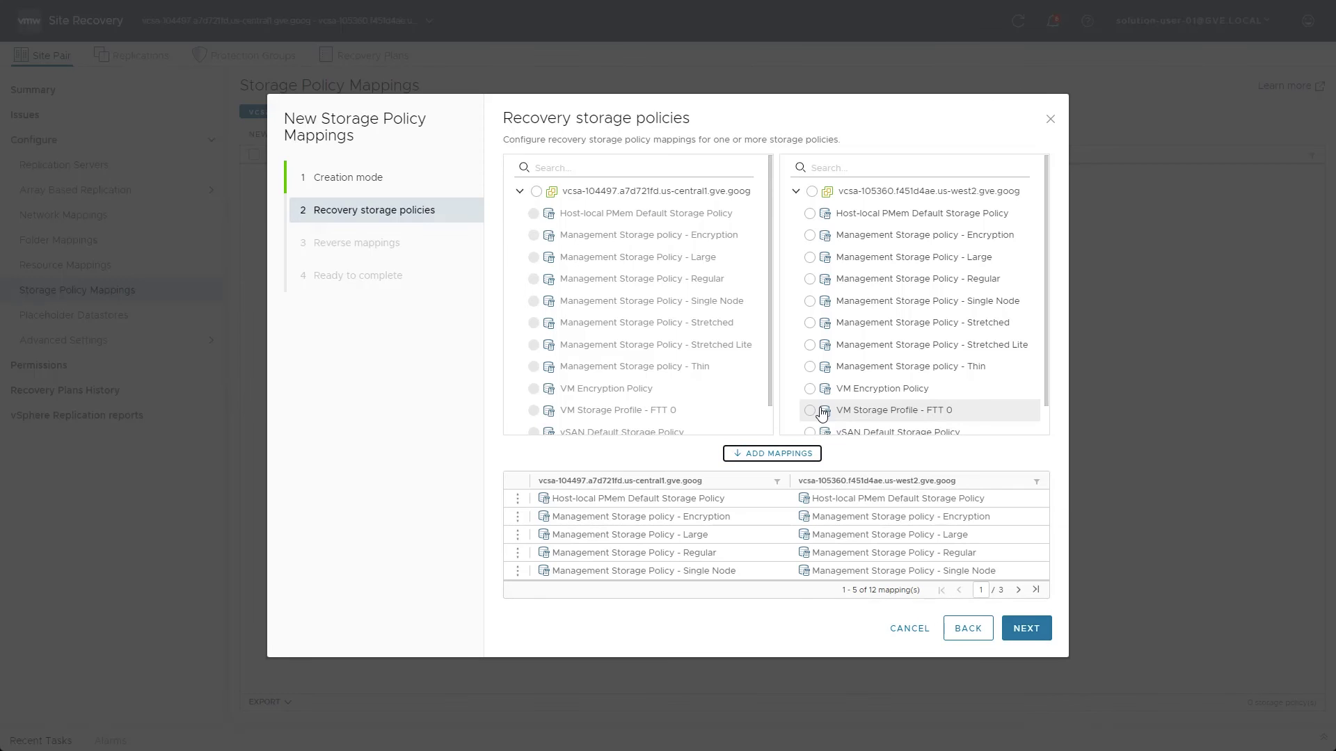
left_click(1026, 628)
left_click(518, 163)
left_click(1026, 628)
left_click(1028, 628)
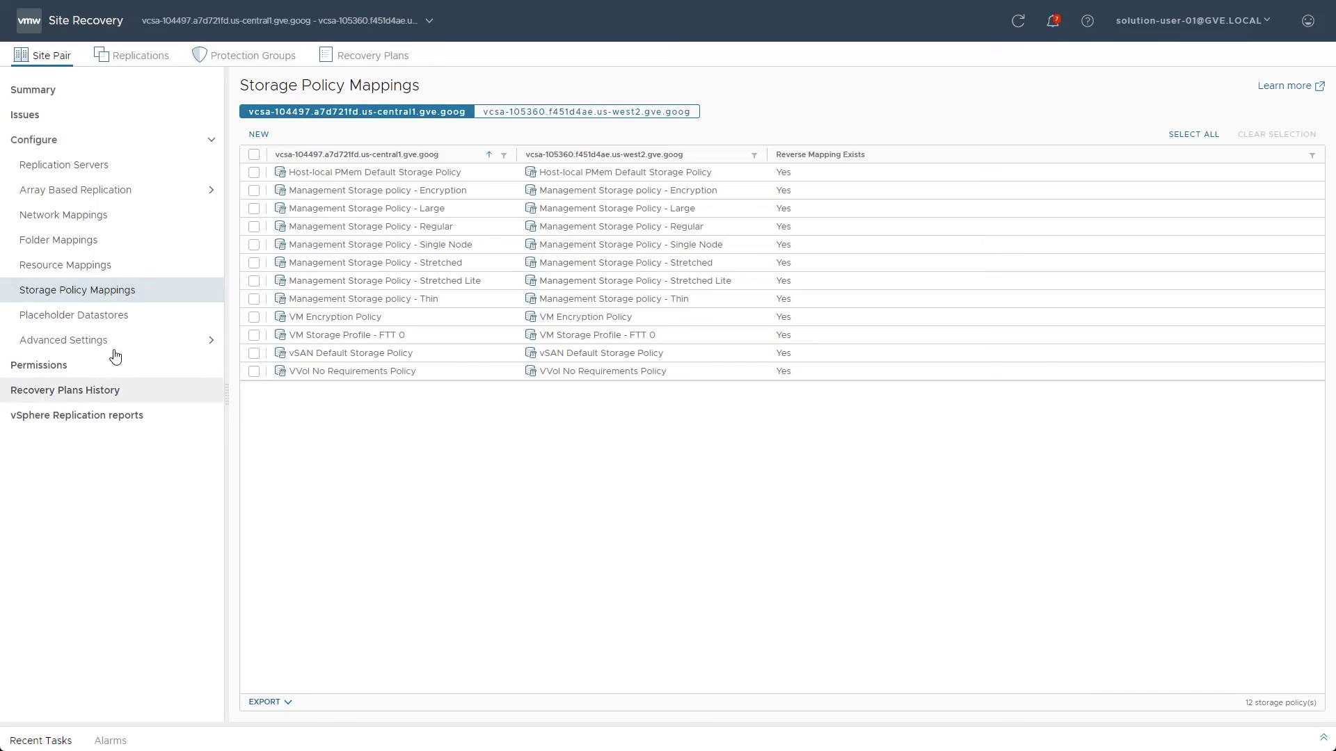
- Check each site's placeholder datastore (vsanDatastore on Cluster), then expand Advanced Settings
left_click(61, 318)
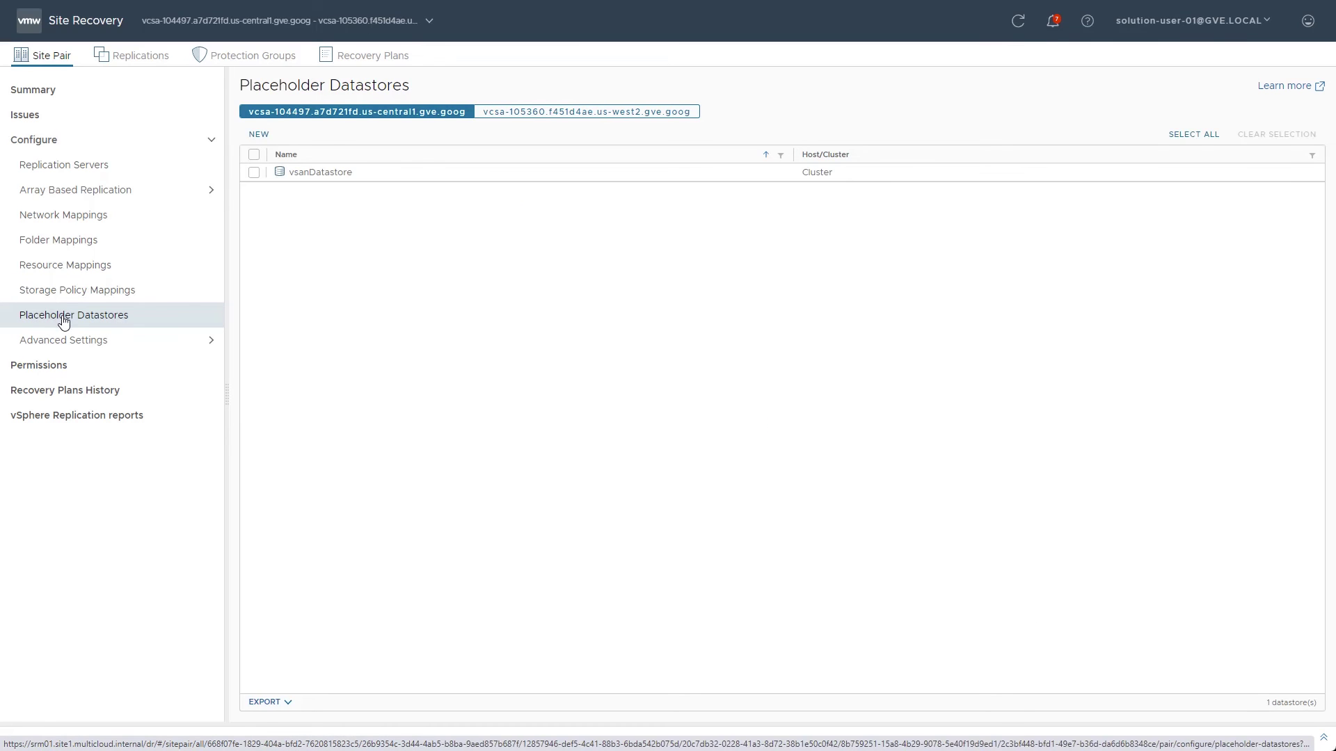
left_click(533, 115)
left_click(366, 115)
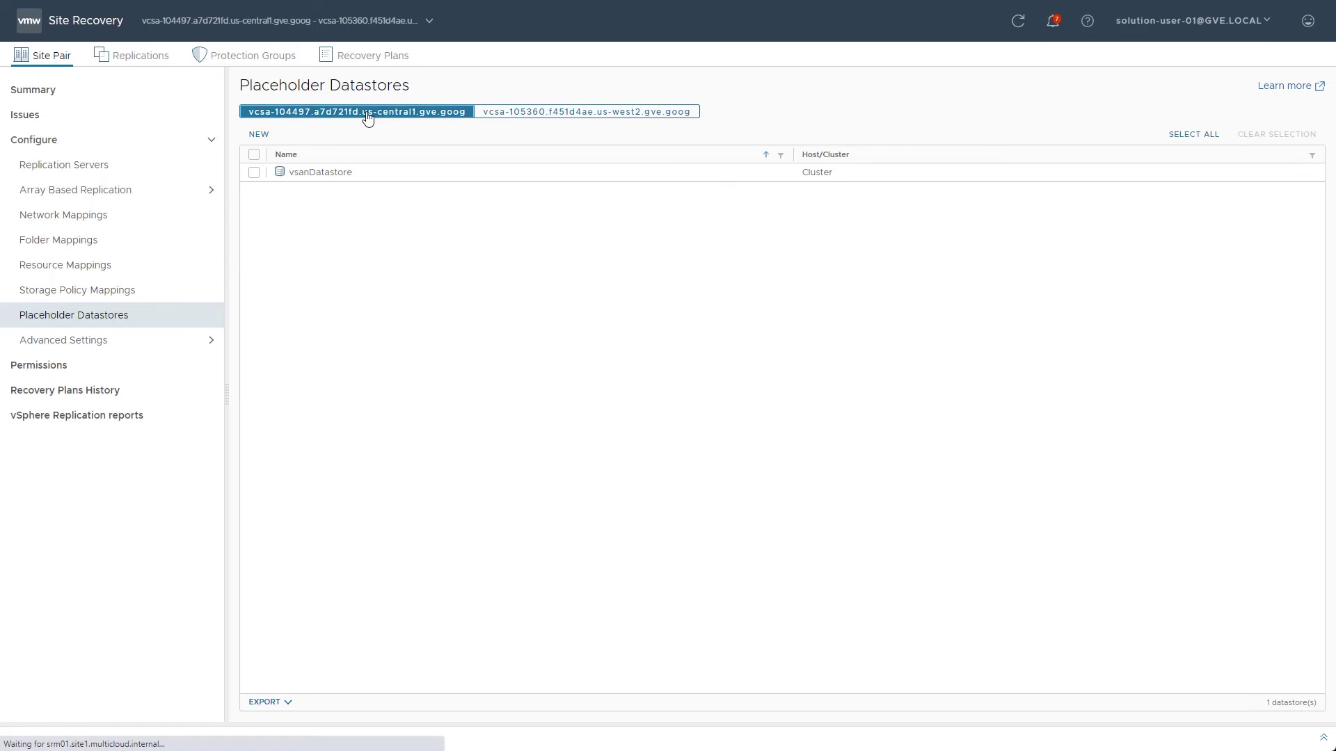
left_click(185, 342)
scroll(220, 357, "down", 2)
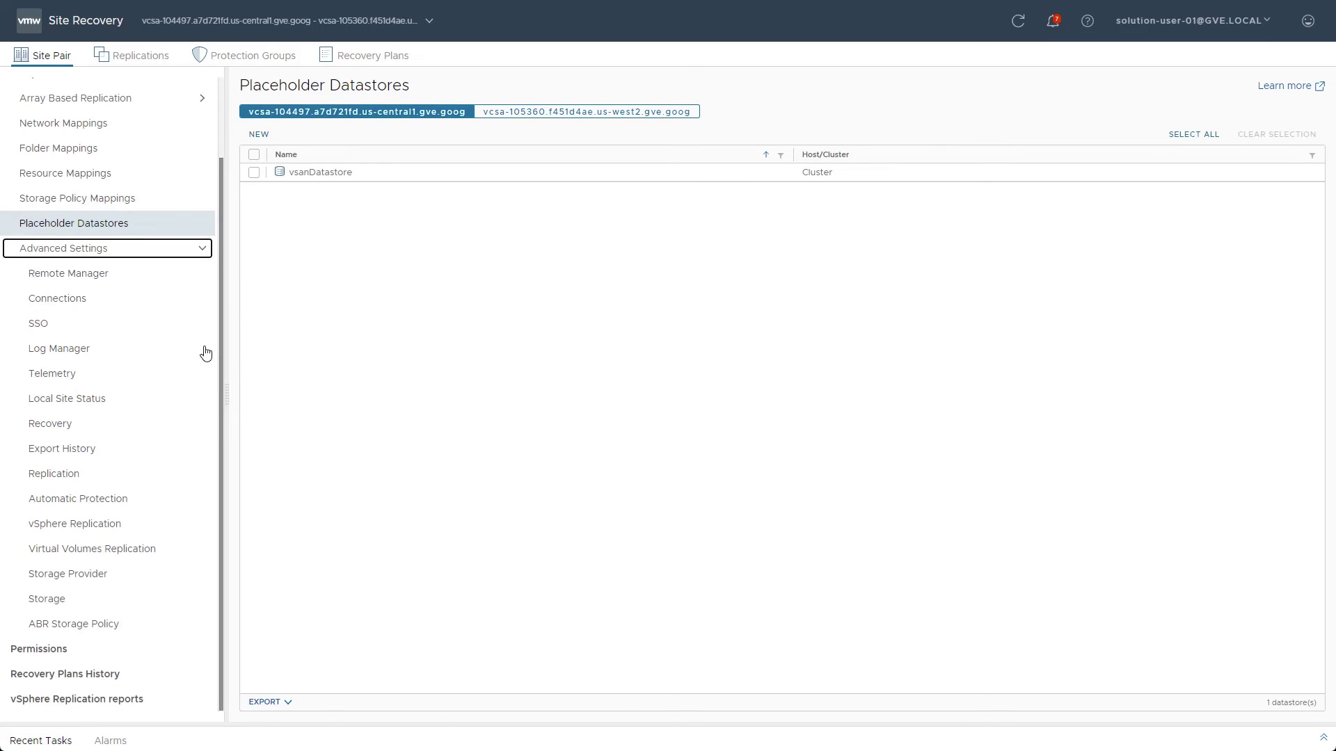
- Collapse the Advanced Settings group in the sidebar
left_click(206, 249)
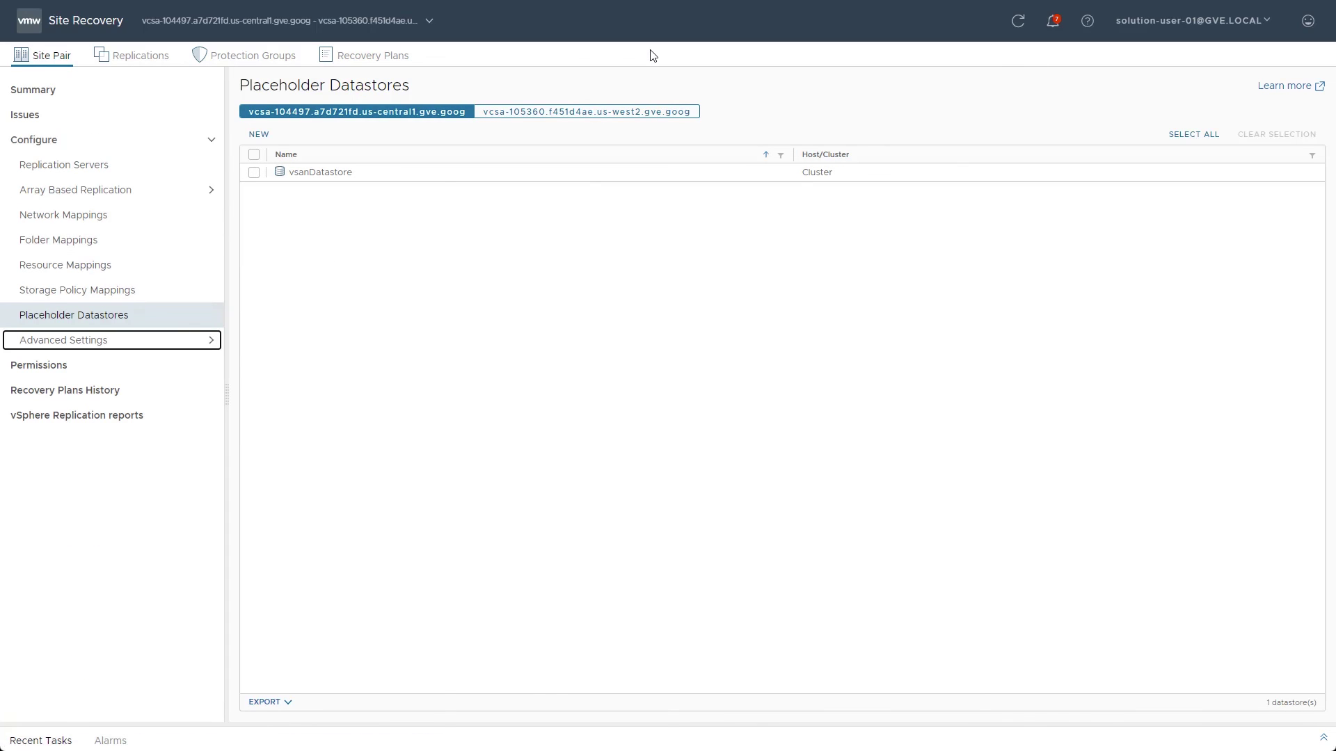